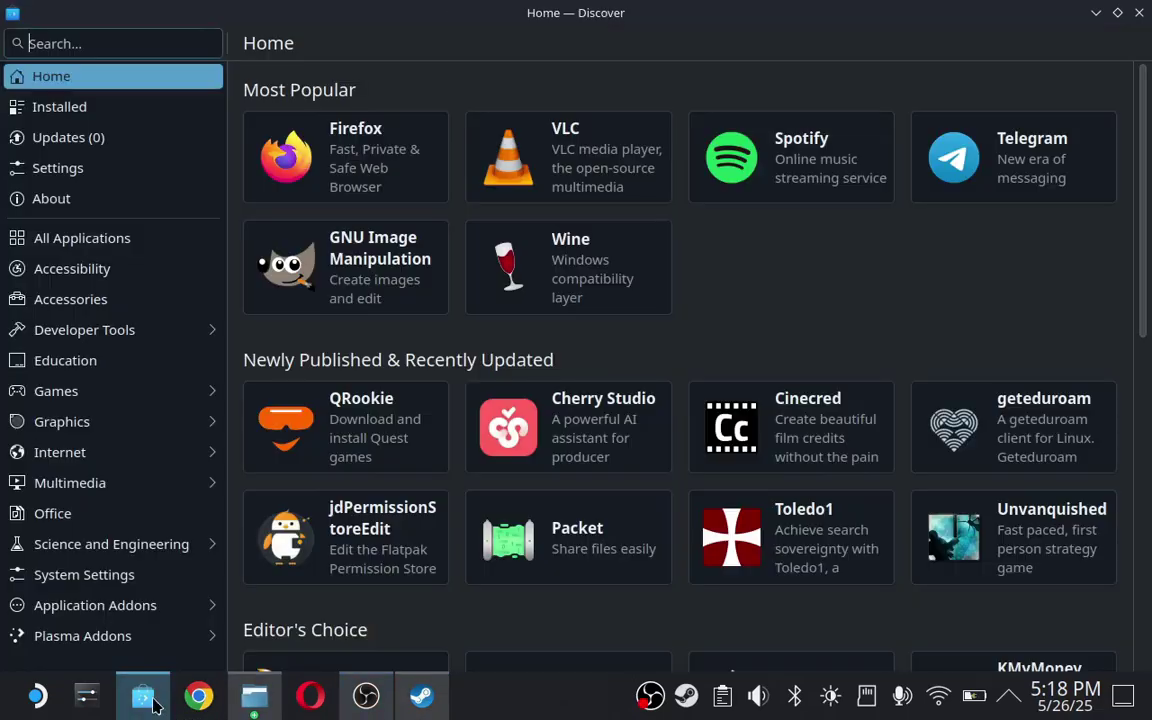
Minimize Discover and OBS to show Steam's ddo_launcher.exe library entry
click(150, 702)
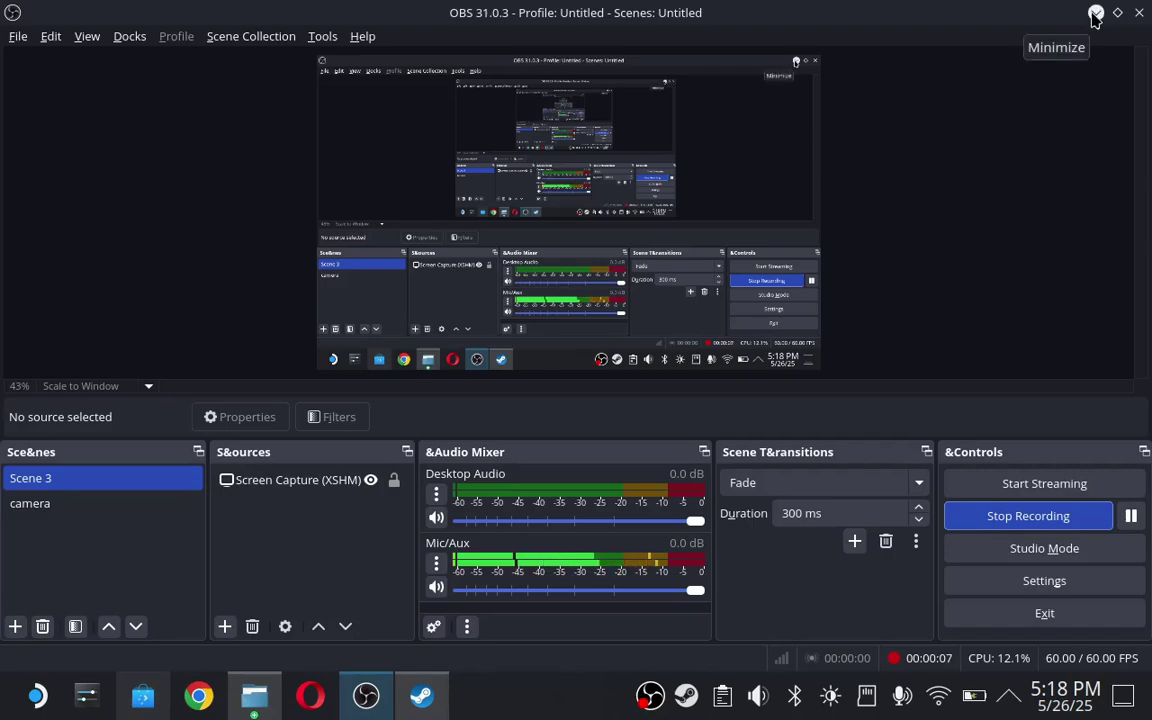
click(1096, 14)
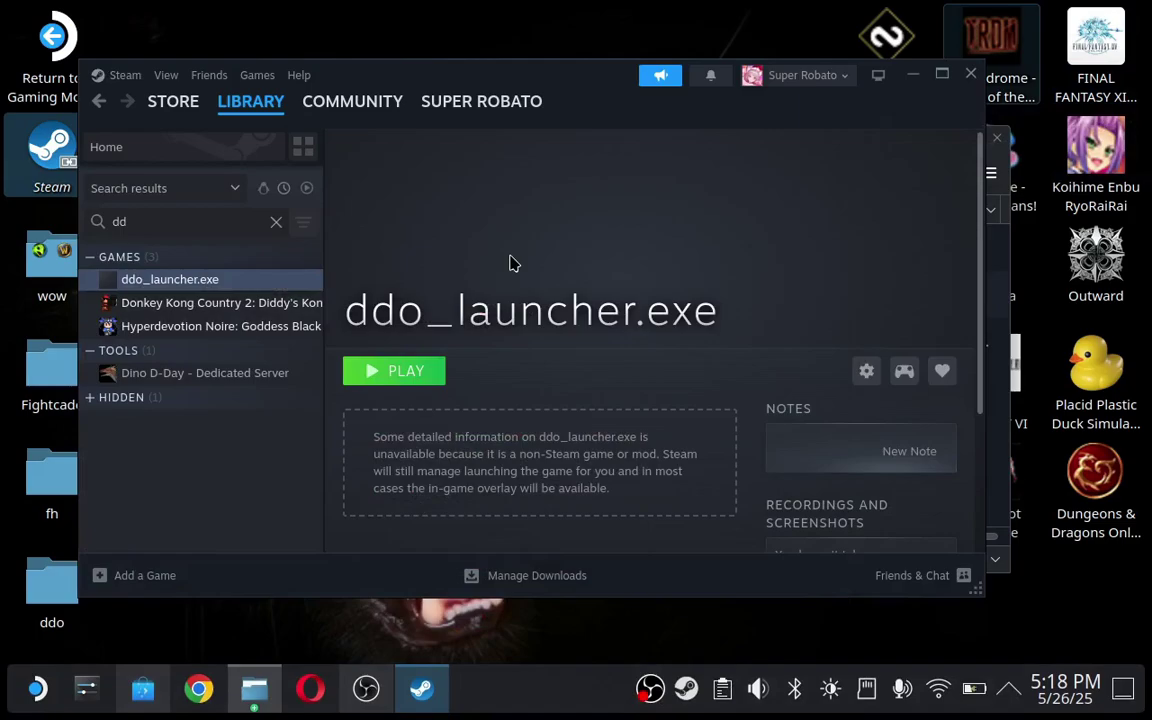
click(424, 378)
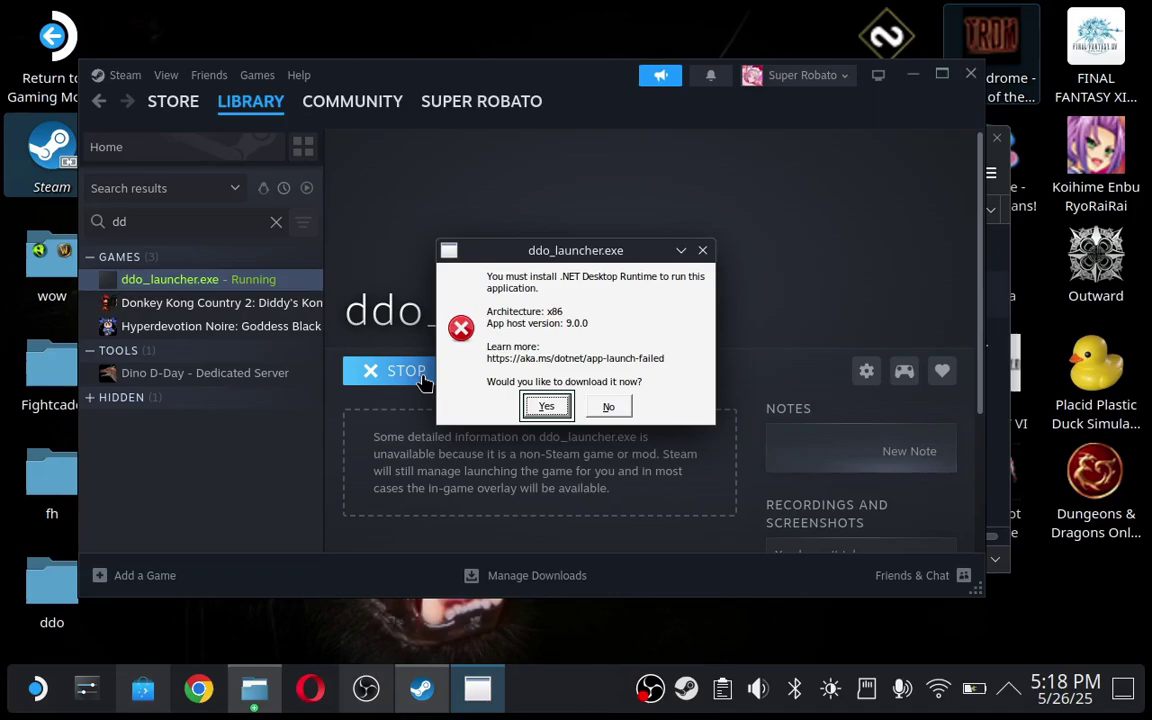
click(608, 406)
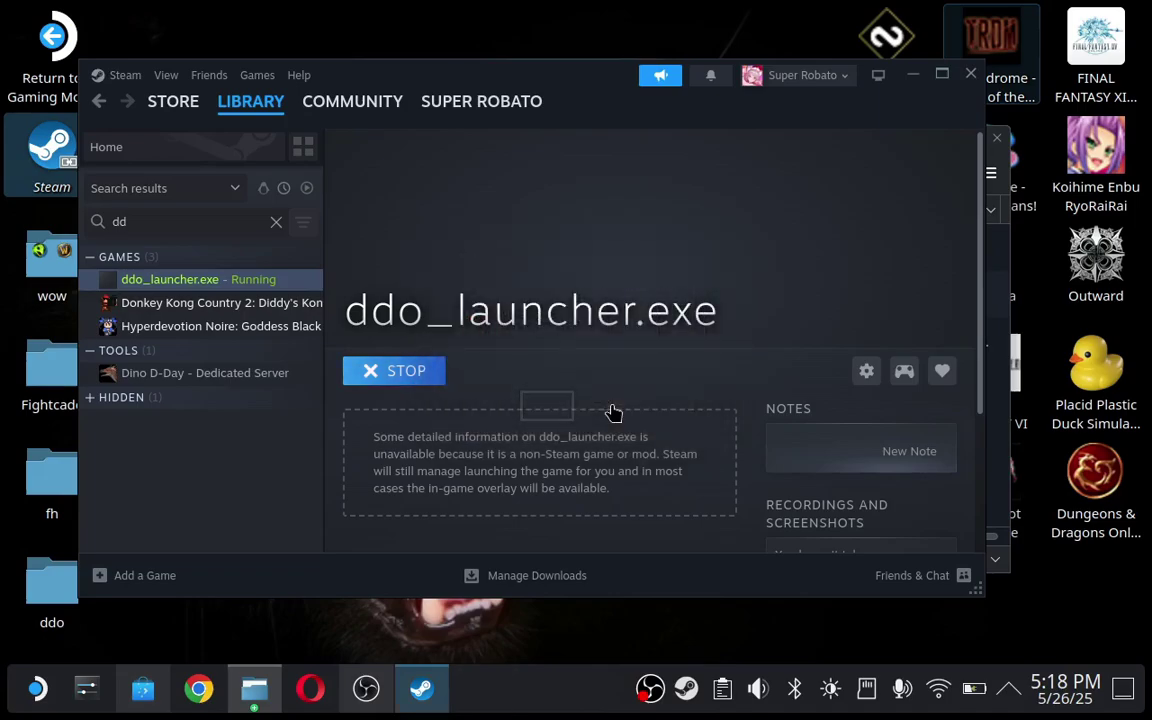
Check the ddo folder in Dolphin for the .NET runtime installer, then bring up Discover
click(256, 688)
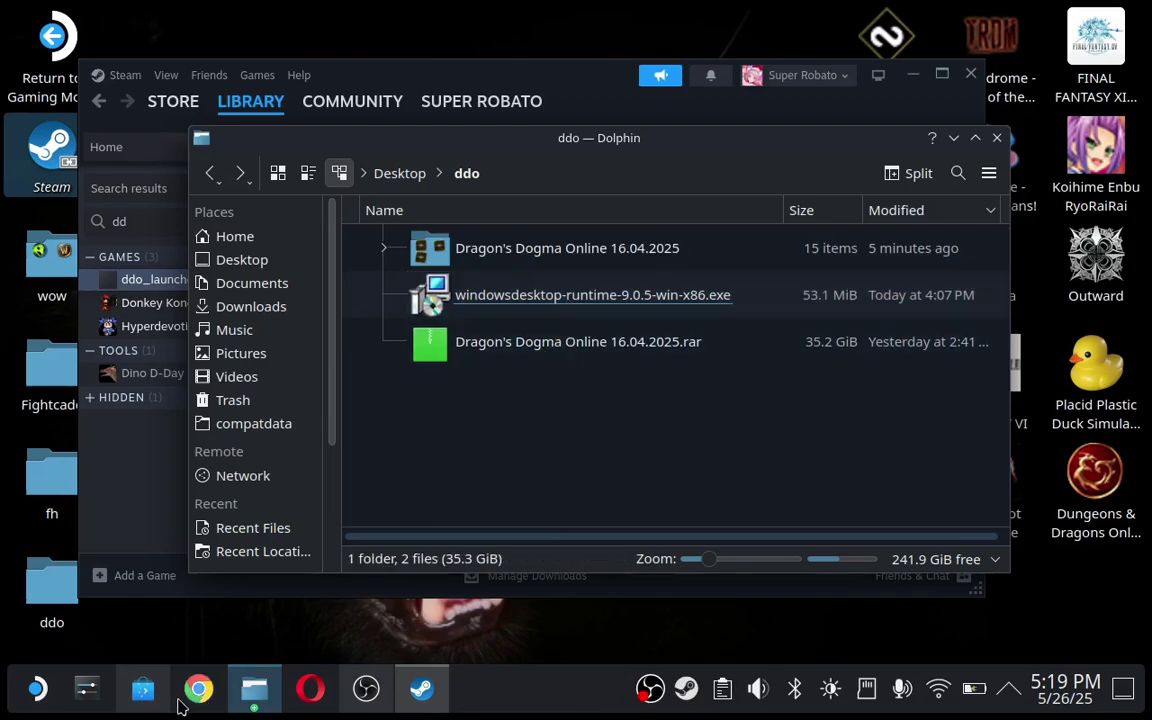
click(150, 703)
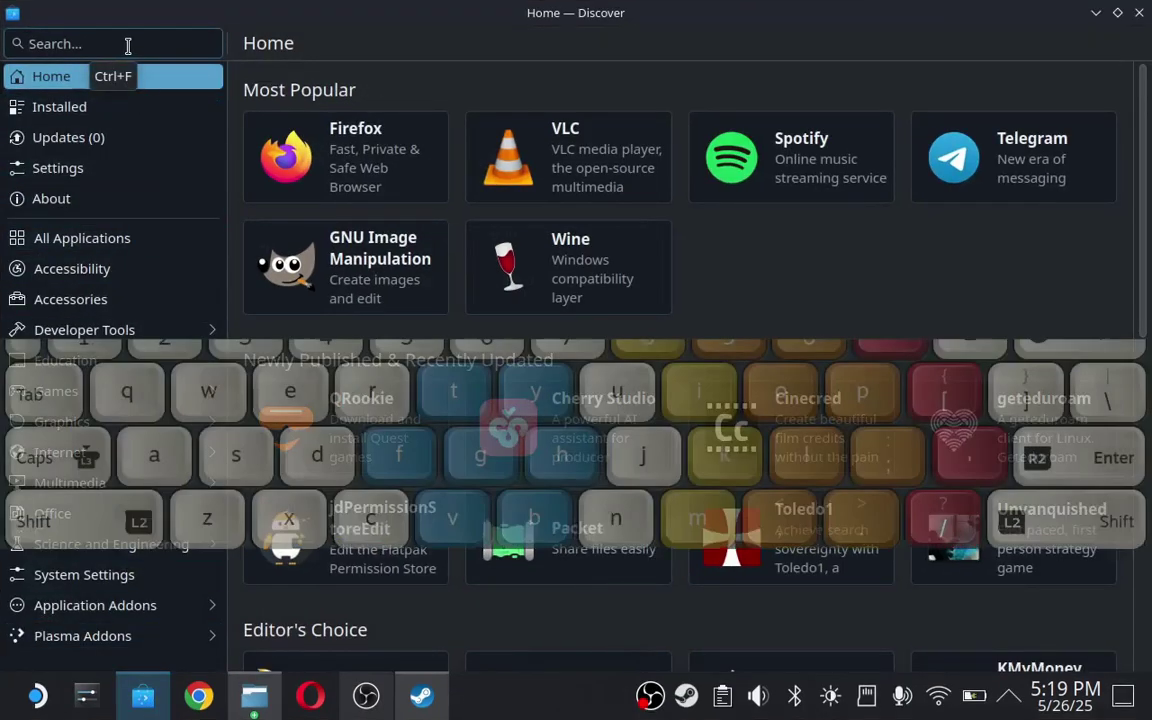
Search Discover for 'wine', install q4wine and open its details page
text(w)
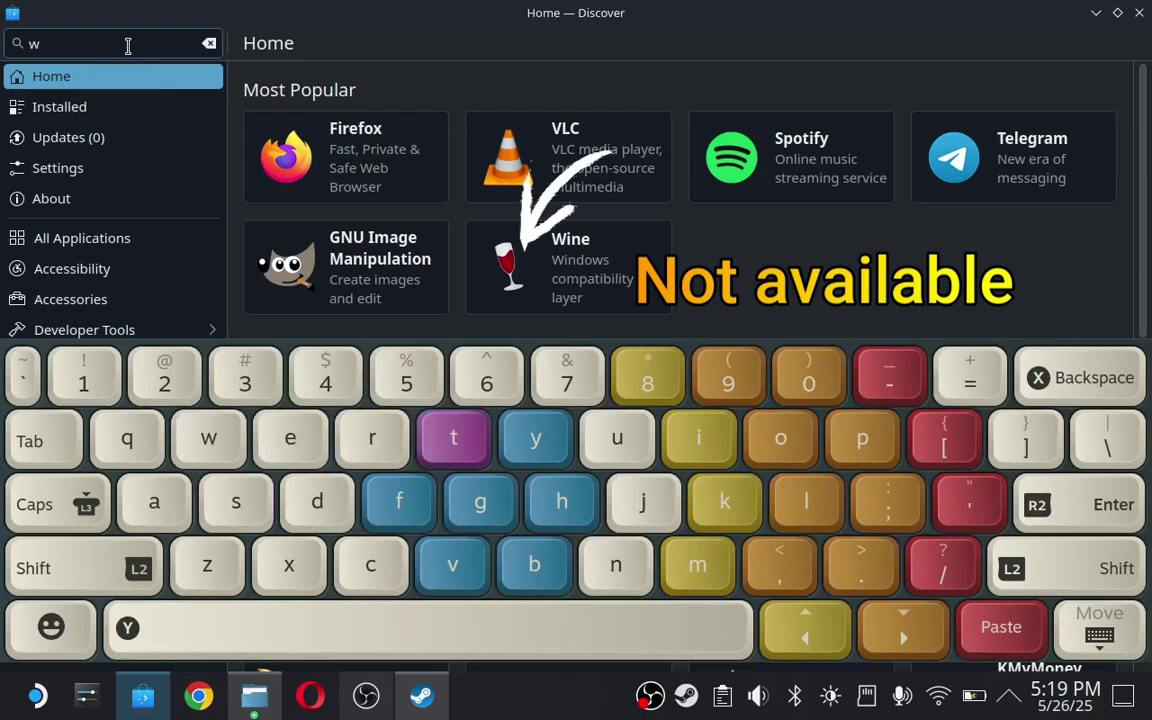
text(in)
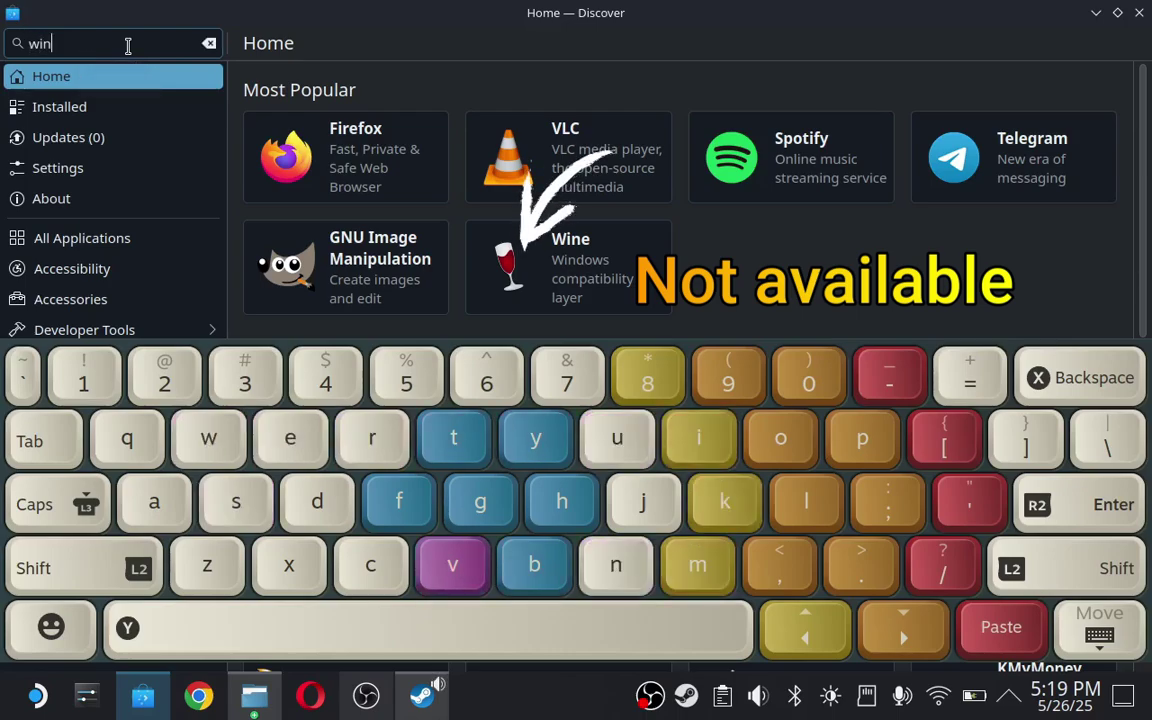
text(e)
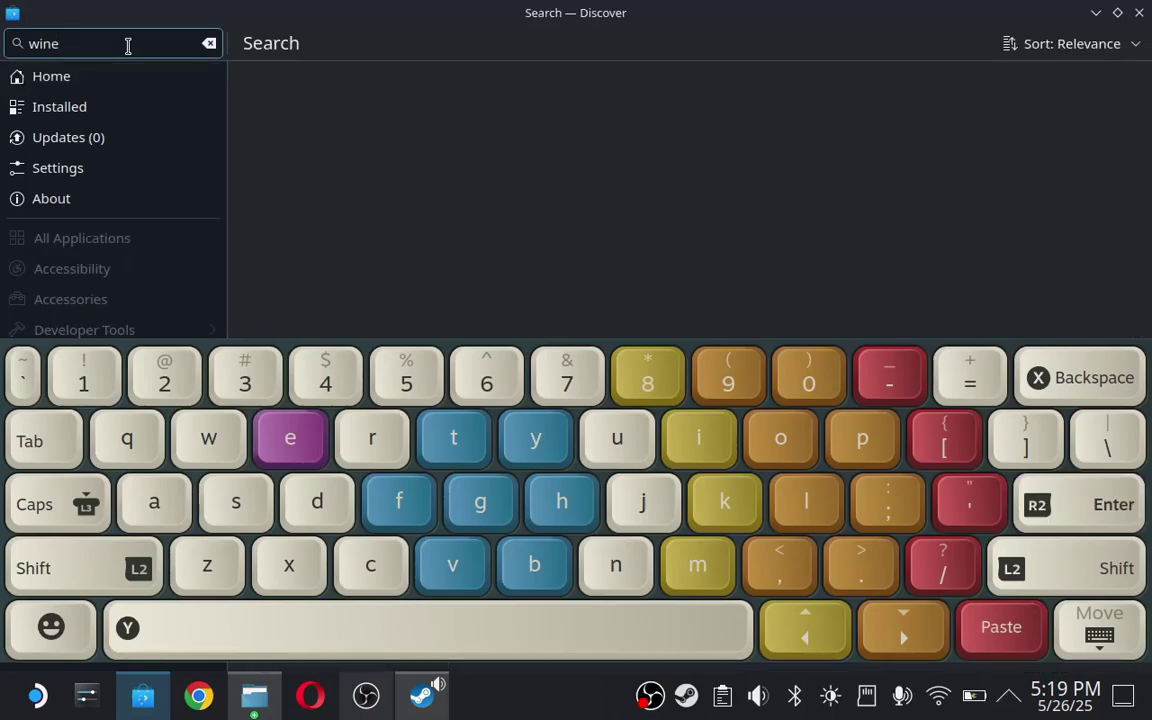
key(Escape)
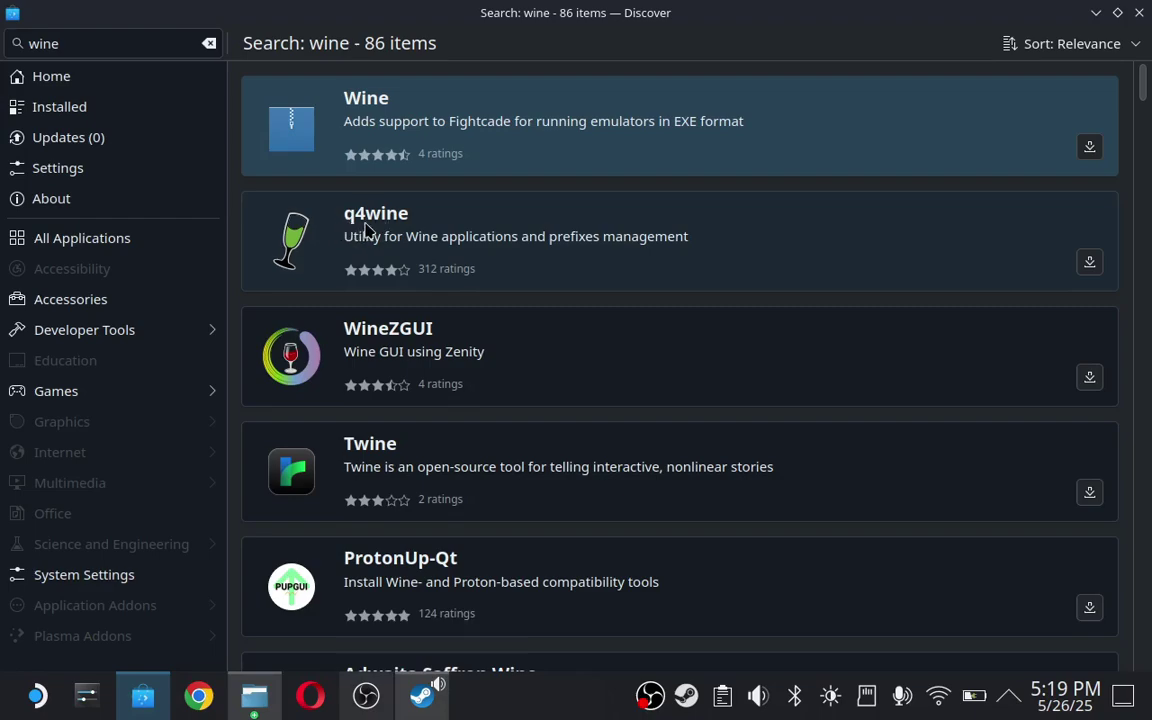
click(1090, 261)
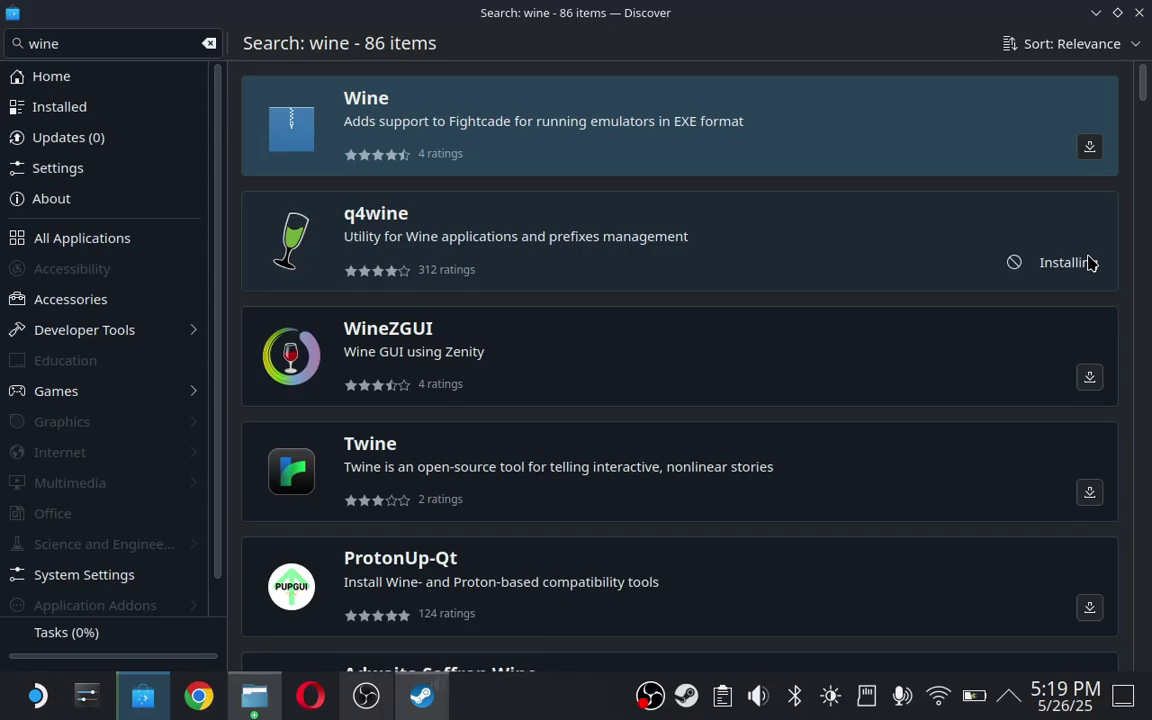
click(1090, 262)
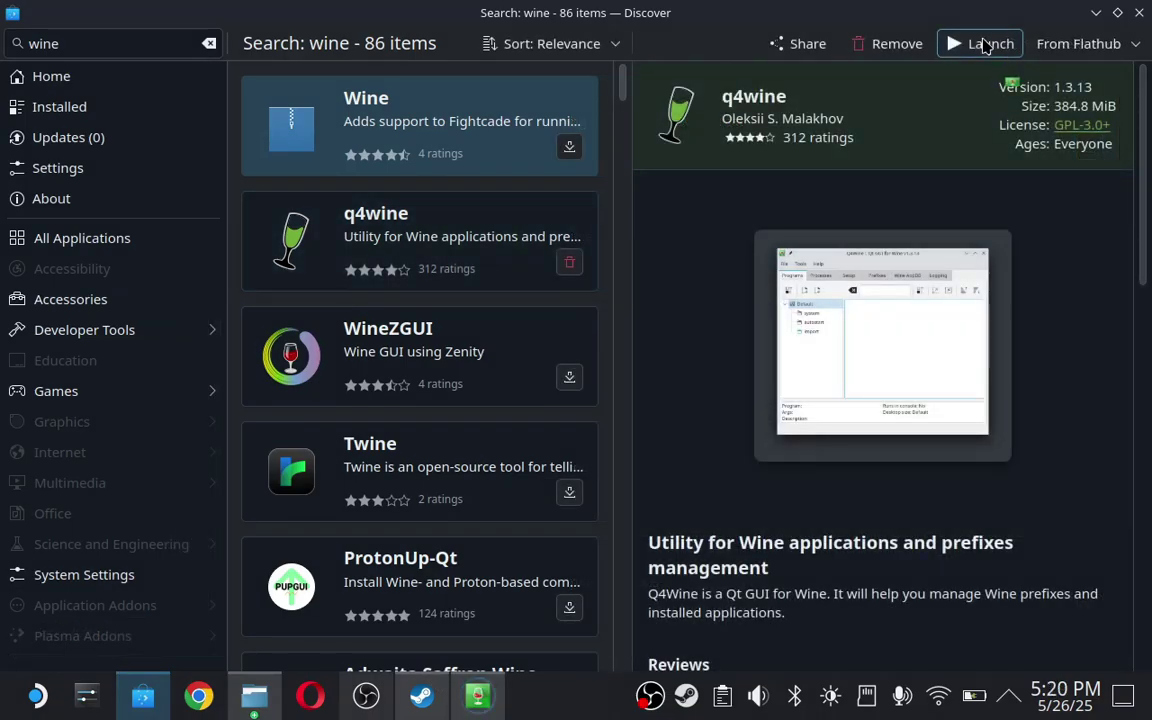
Launch q4wine, accept all defaults in the First startup wizard, then close Q4Wine
click(985, 45)
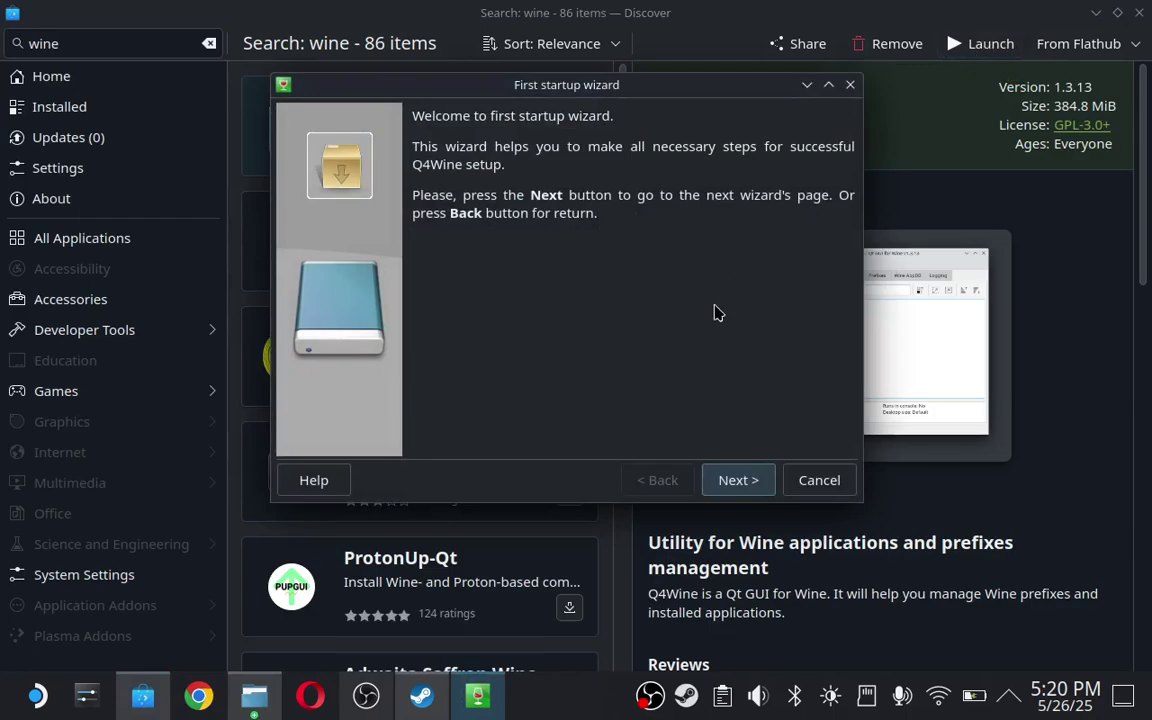
click(753, 480)
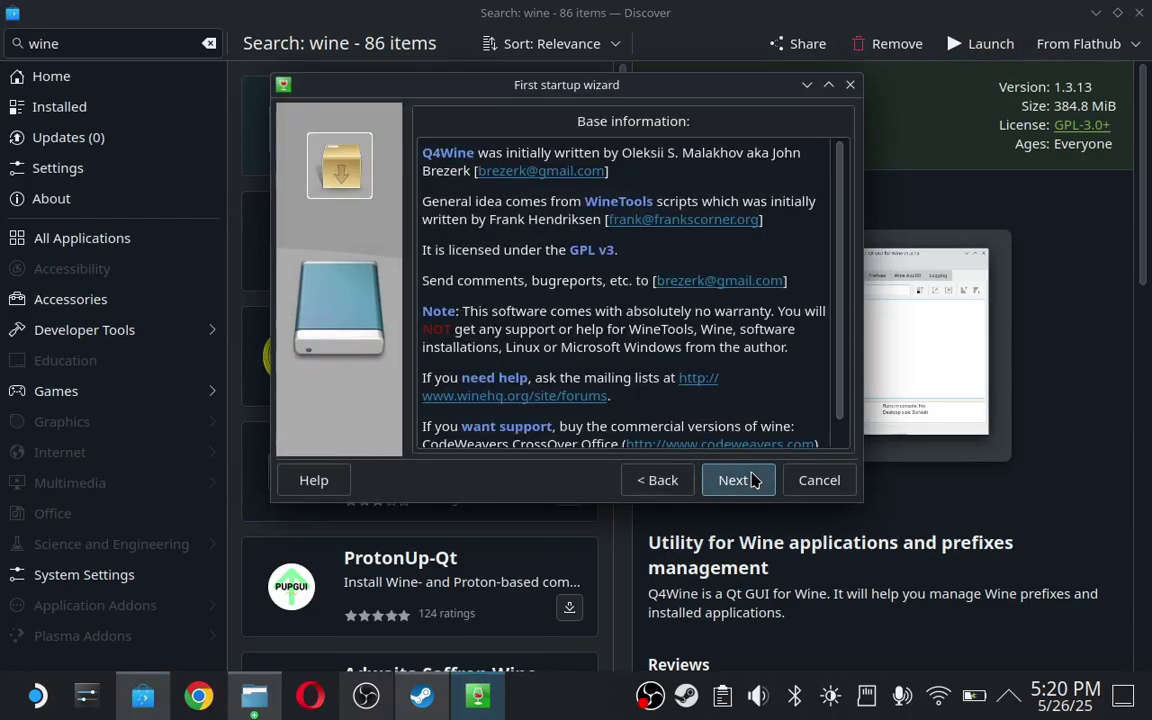
click(753, 480)
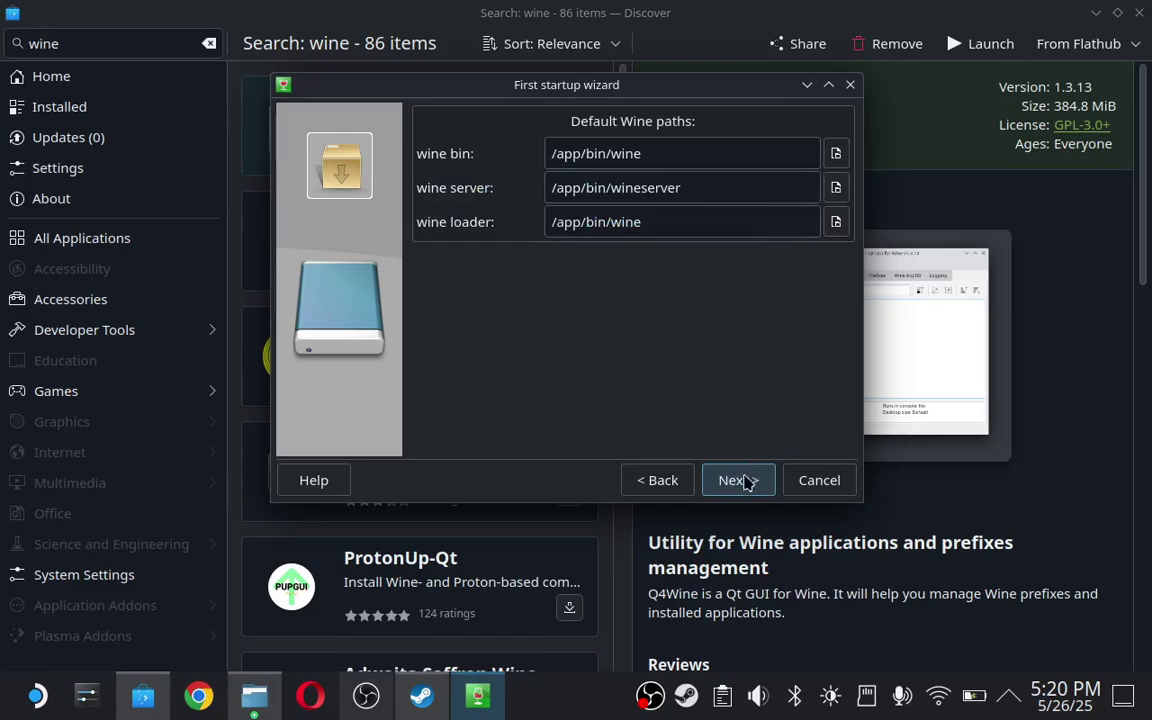
click(745, 482)
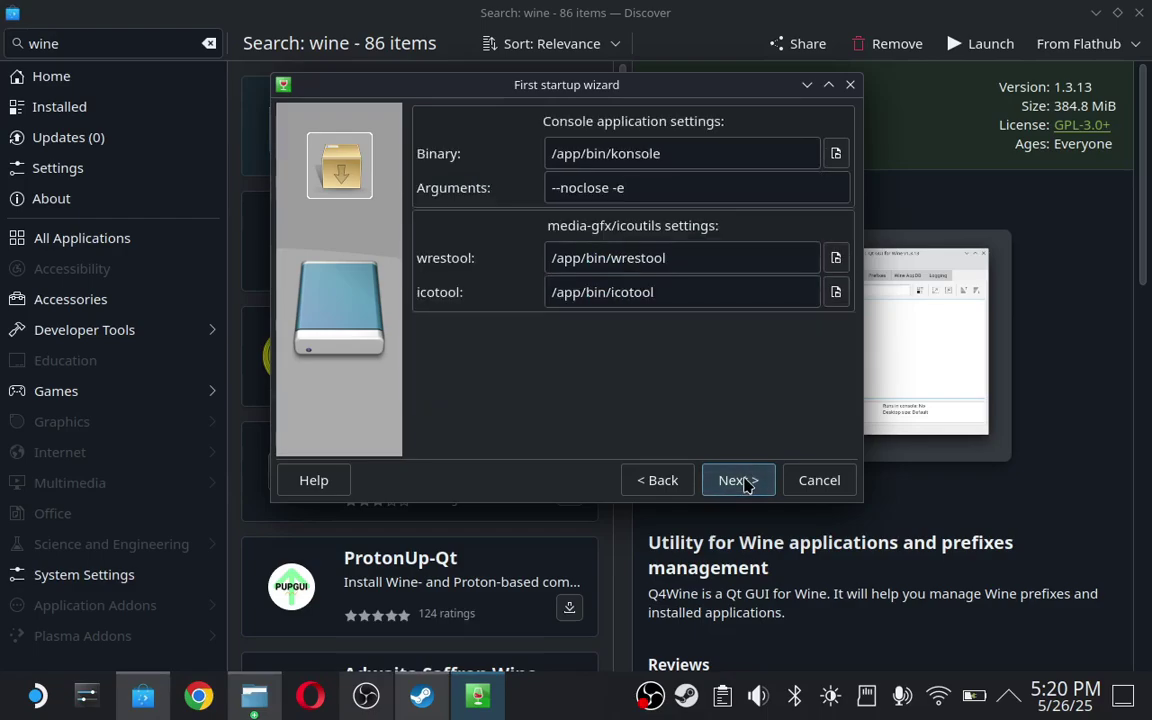
click(745, 482)
click(745, 482)
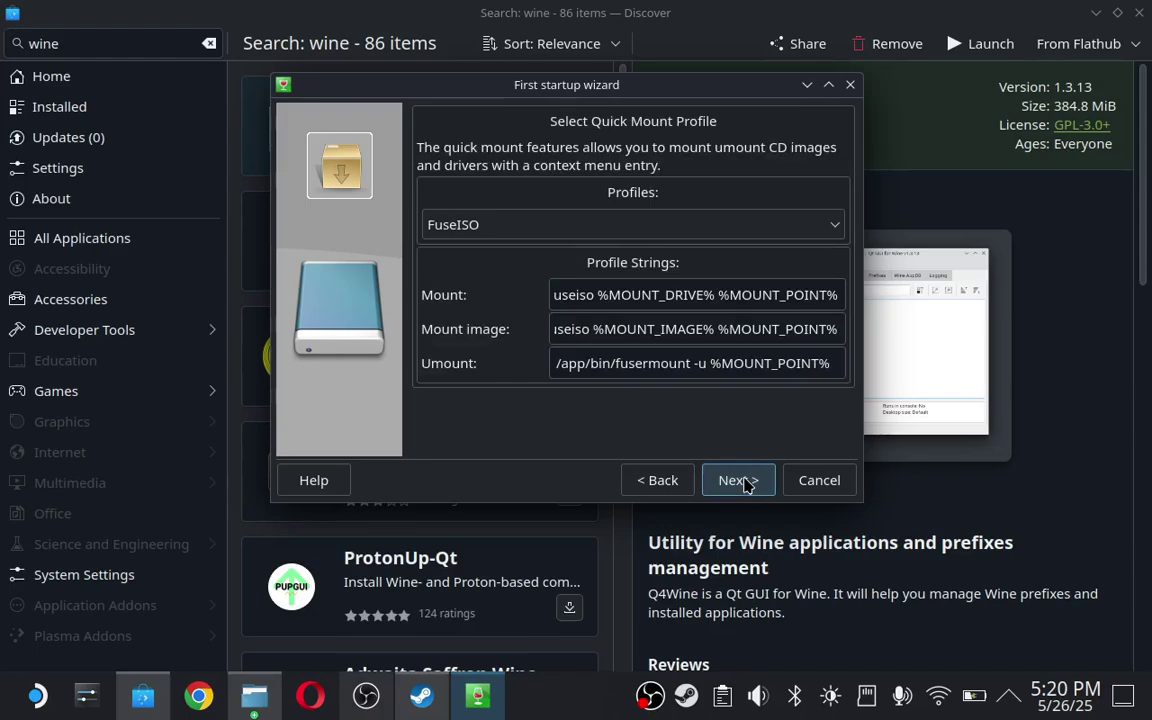
click(745, 482)
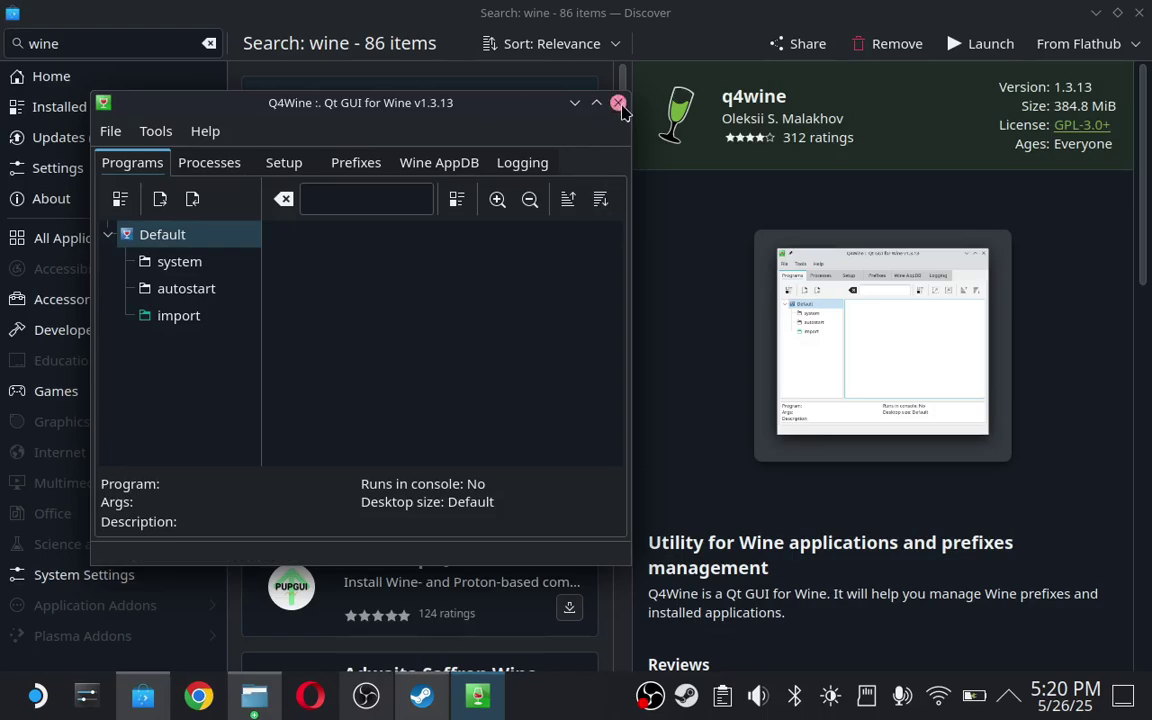
click(618, 102)
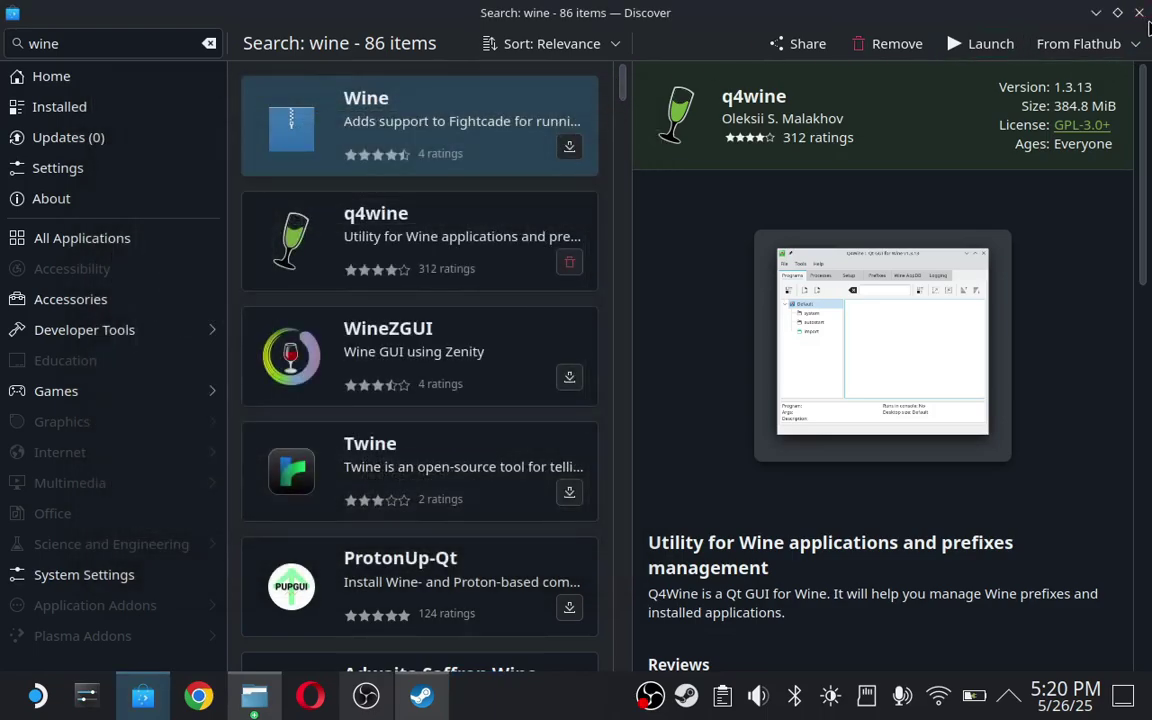
Close Discover and open the windowsdesktop-runtime installer with Q4Wine in the Default prefix
click(1140, 14)
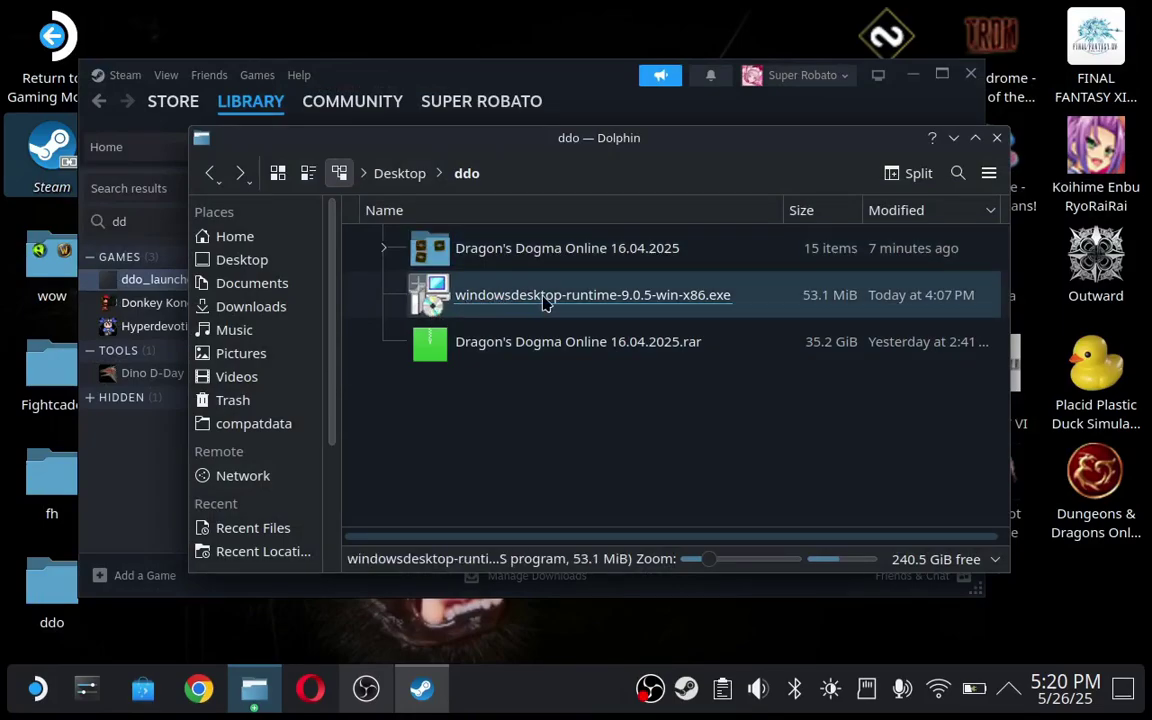
click(545, 304)
right_click(545, 304)
mouse_move(605, 40)
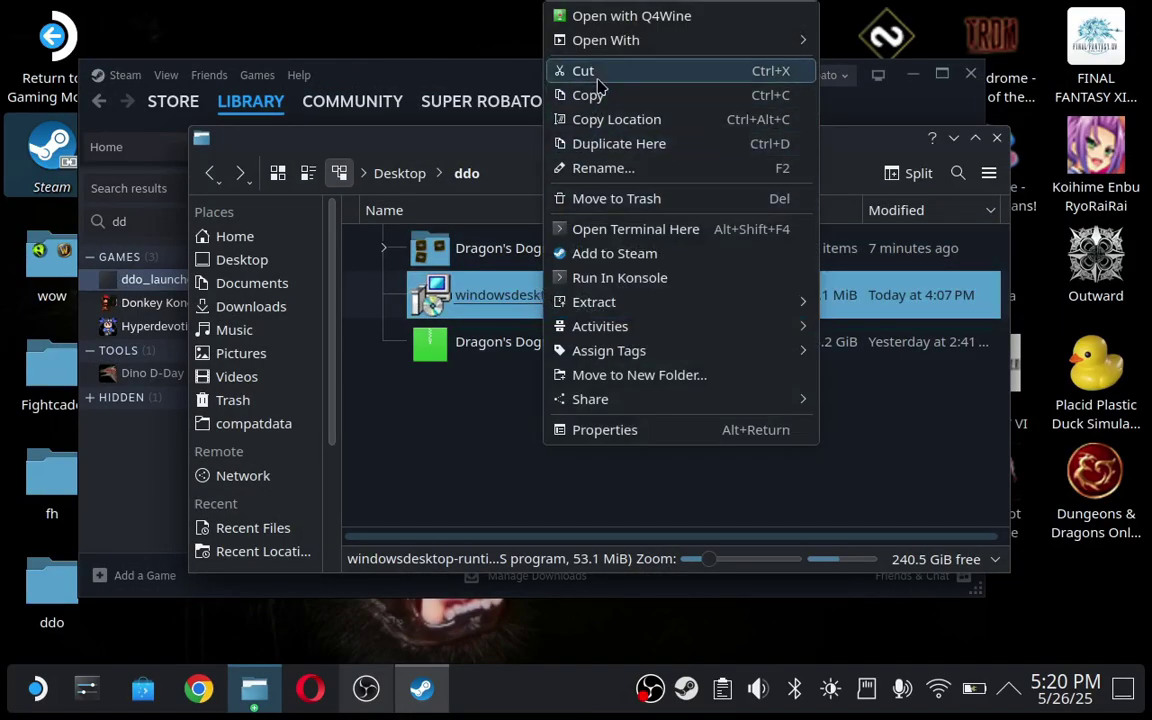
click(597, 17)
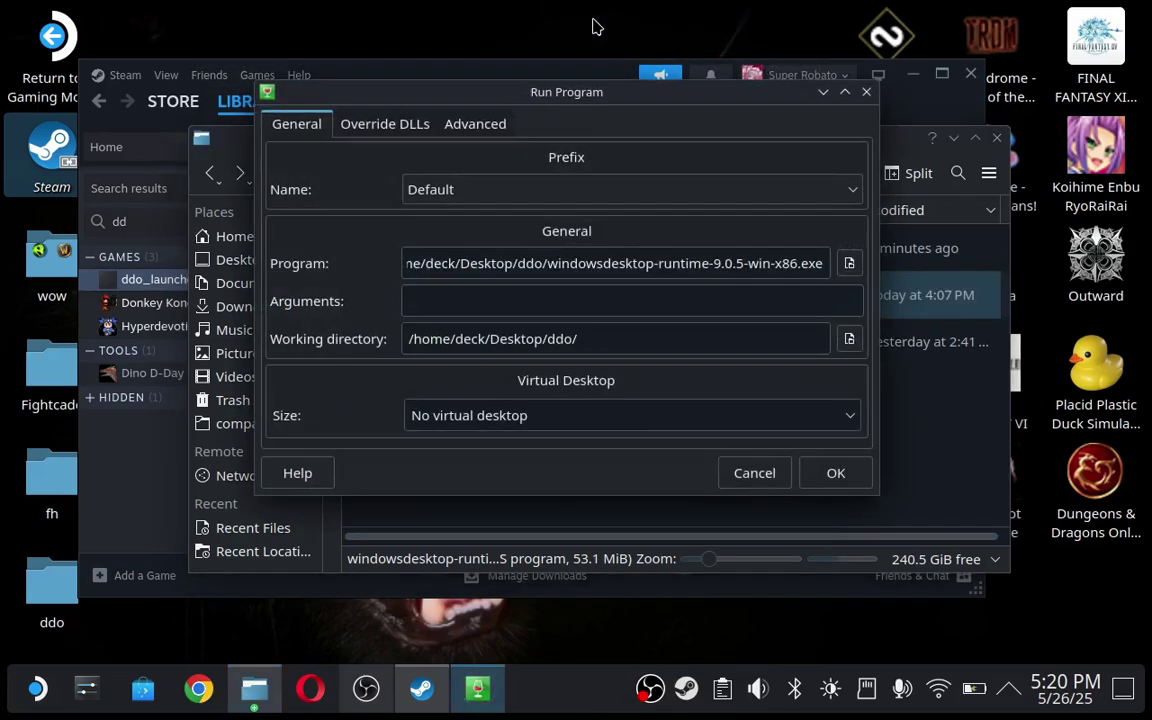
click(812, 479)
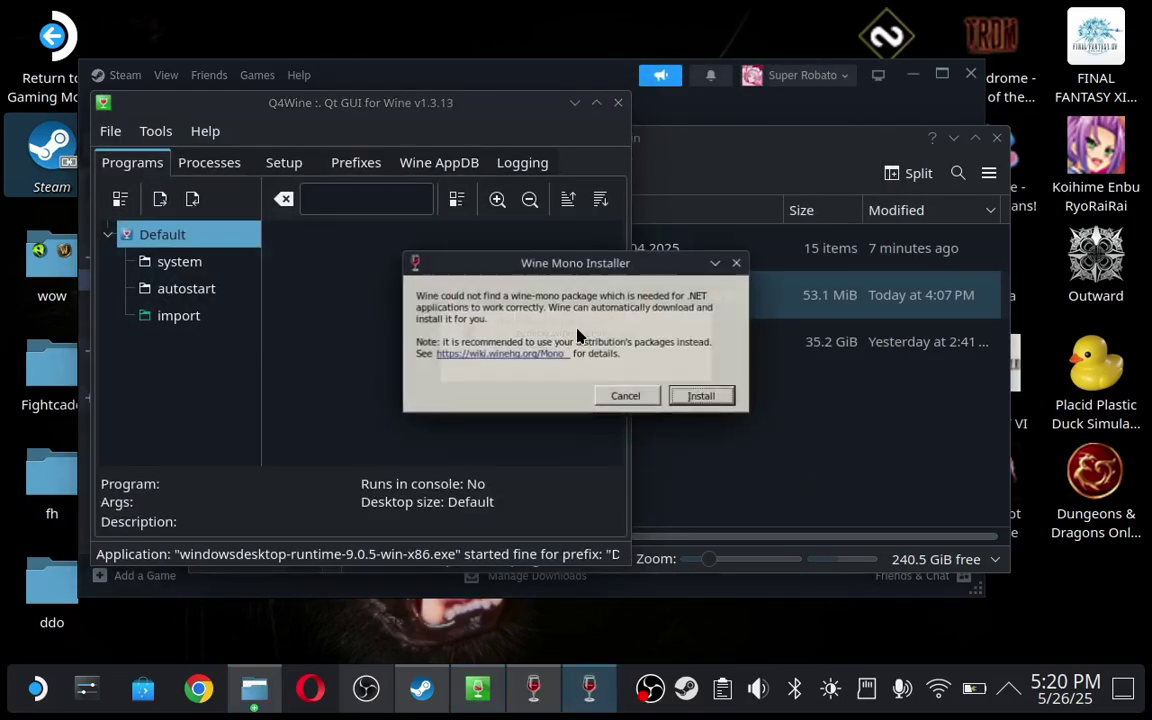
Accept wine-mono and install .NET Desktop Runtime 9.0.5 (x86), closing the installer afterward
click(690, 398)
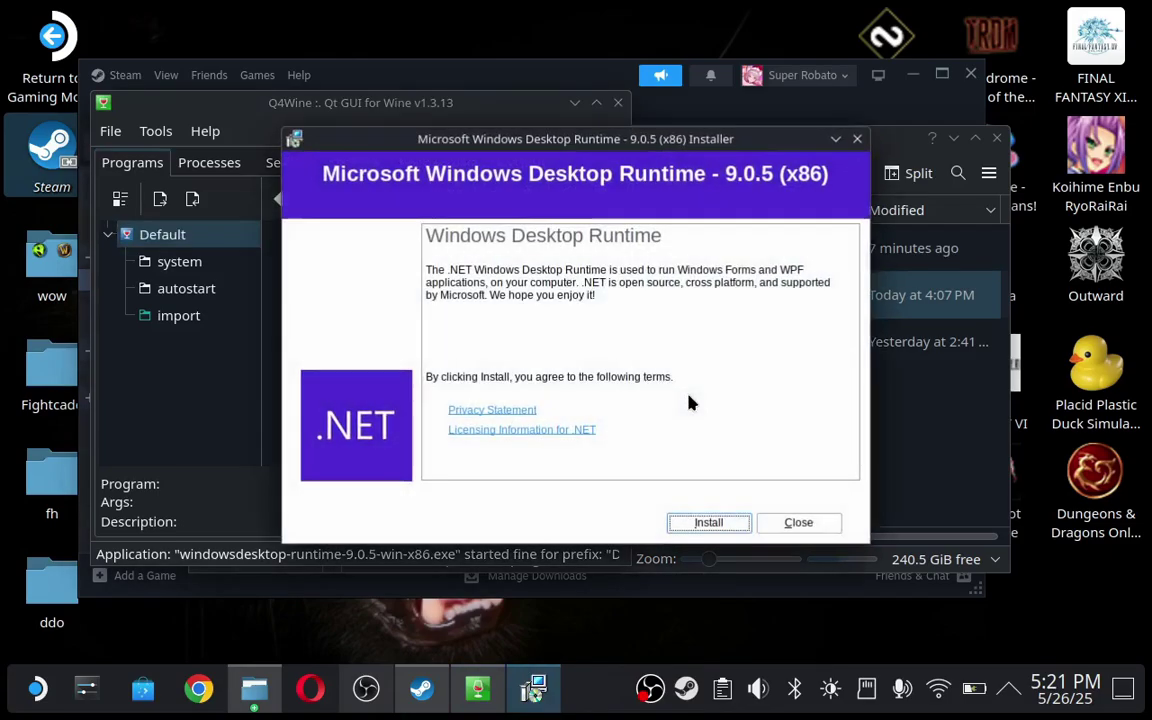
click(709, 523)
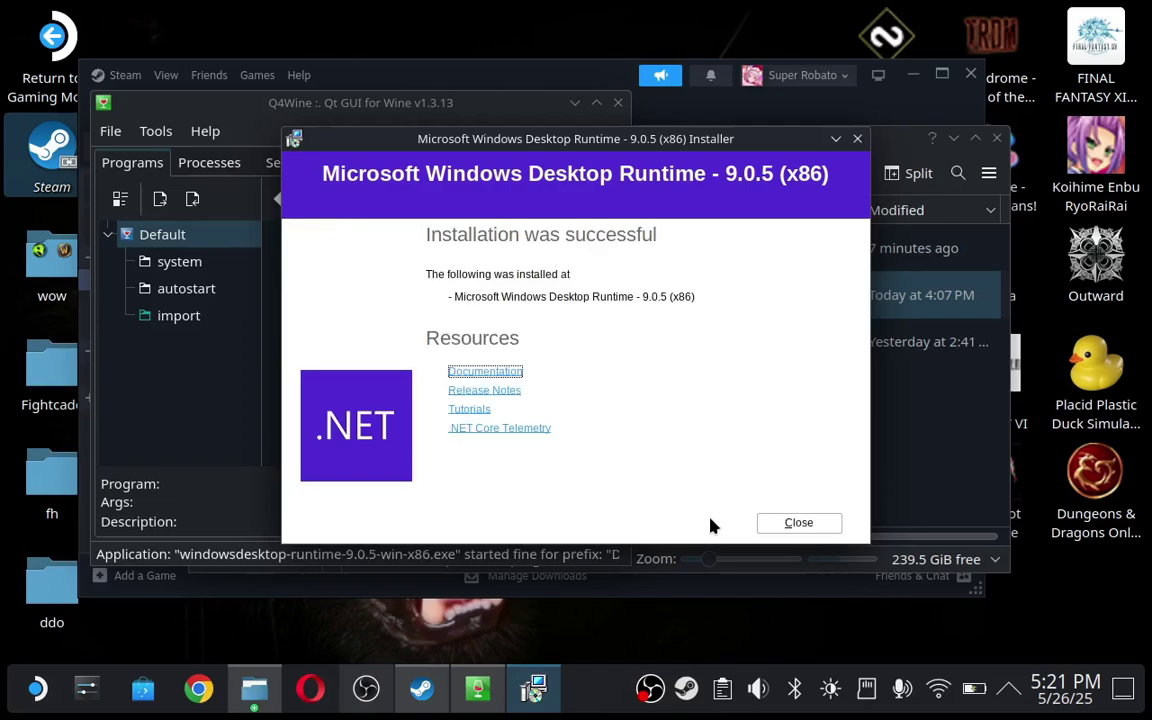
click(790, 522)
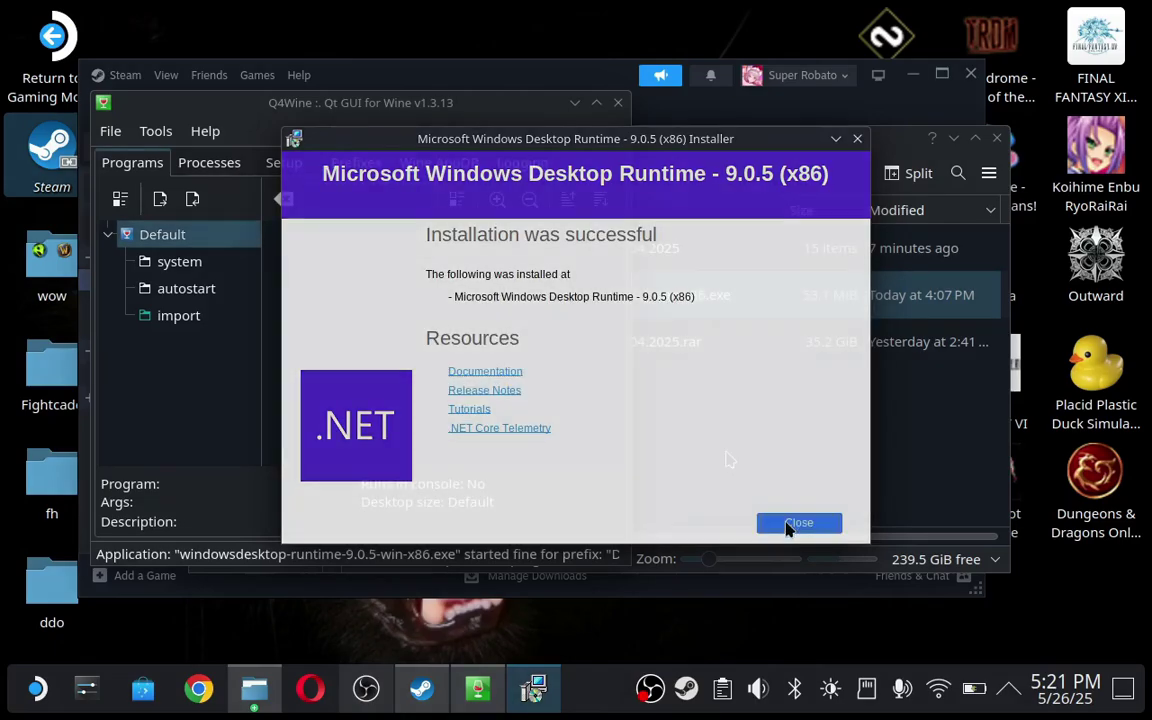
click(592, 258)
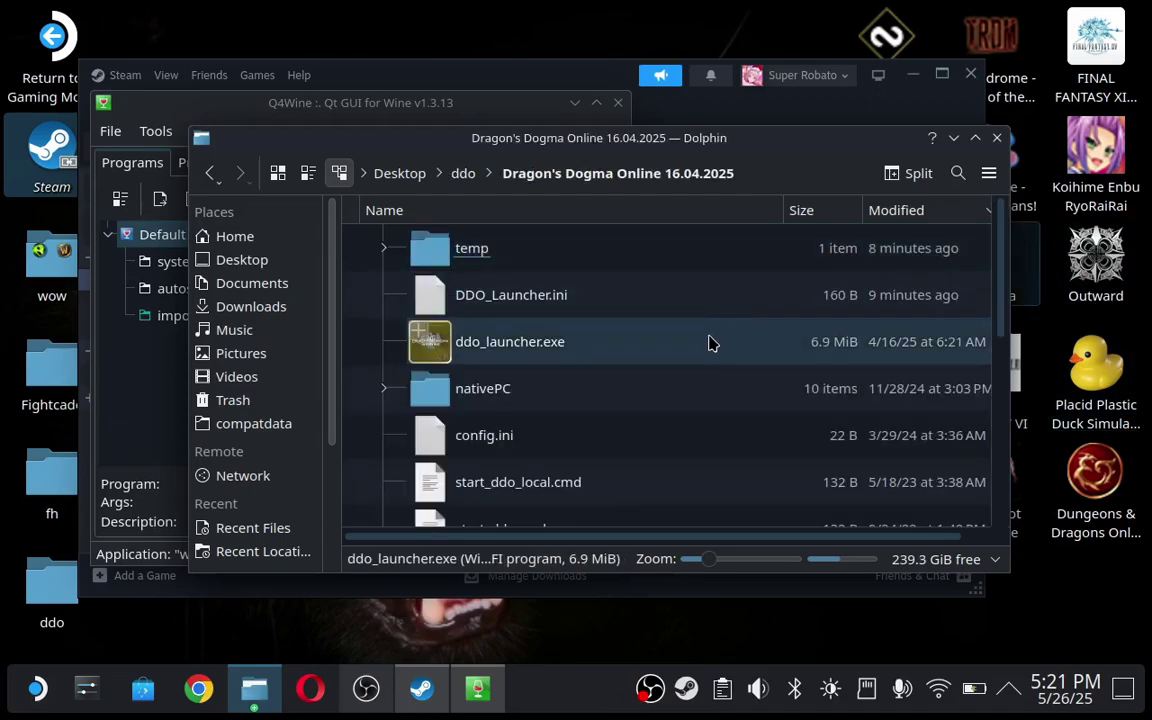
Run ddo_launcher.exe with Q4Wine in the Default prefix
click(710, 342)
right_click(710, 342)
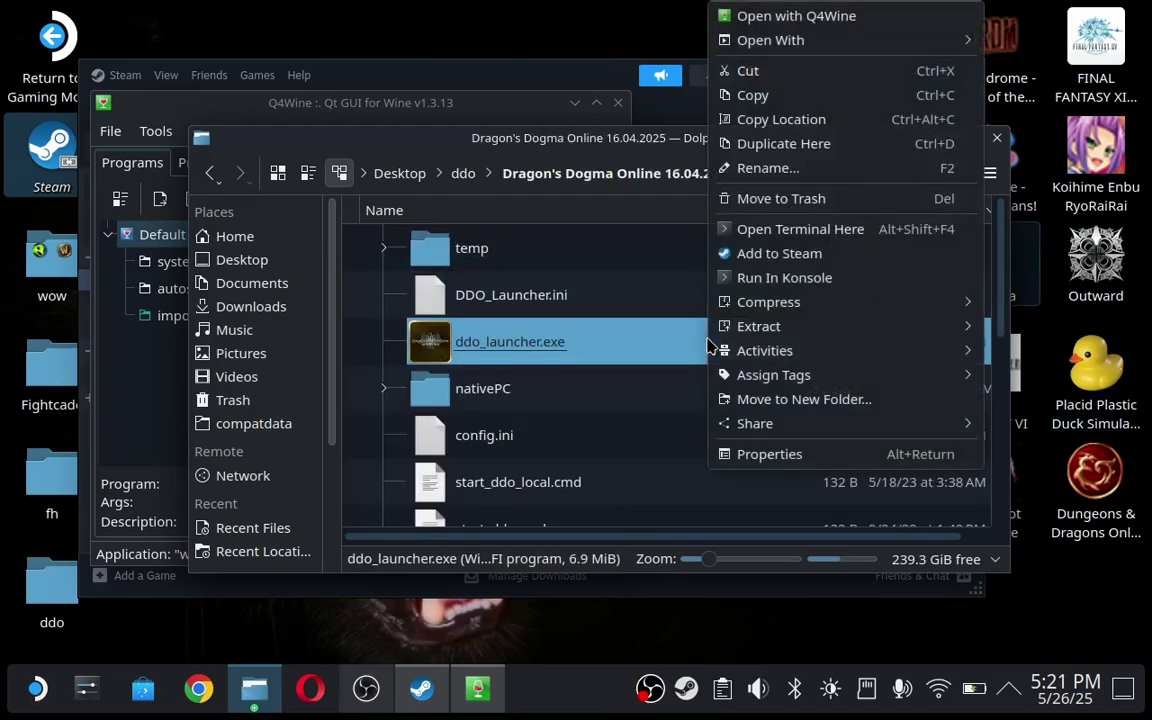
click(789, 17)
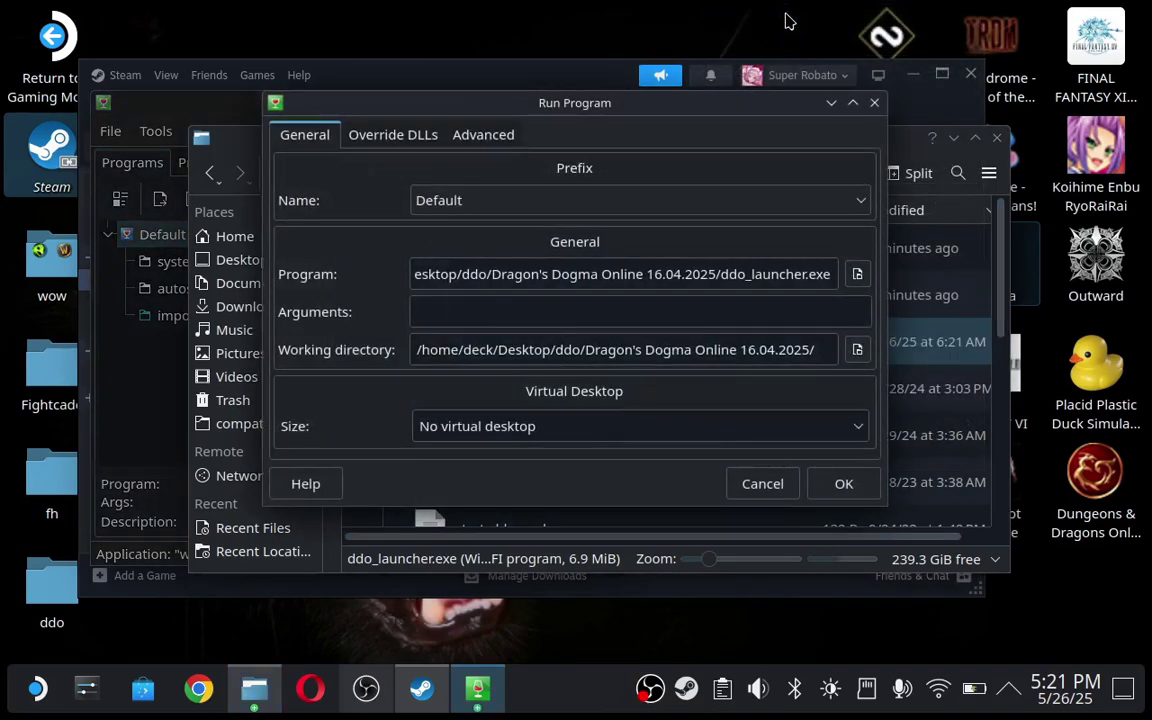
click(844, 485)
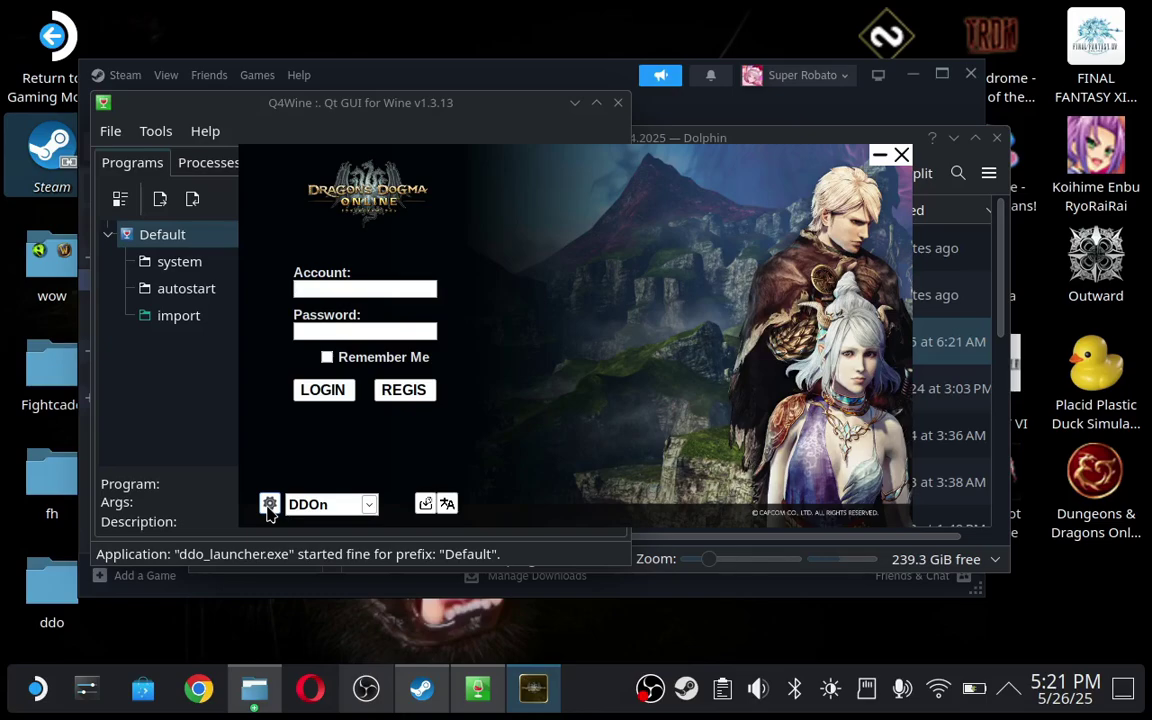
Log in through the launcher, then close the Dolphin file manager
click(269, 506)
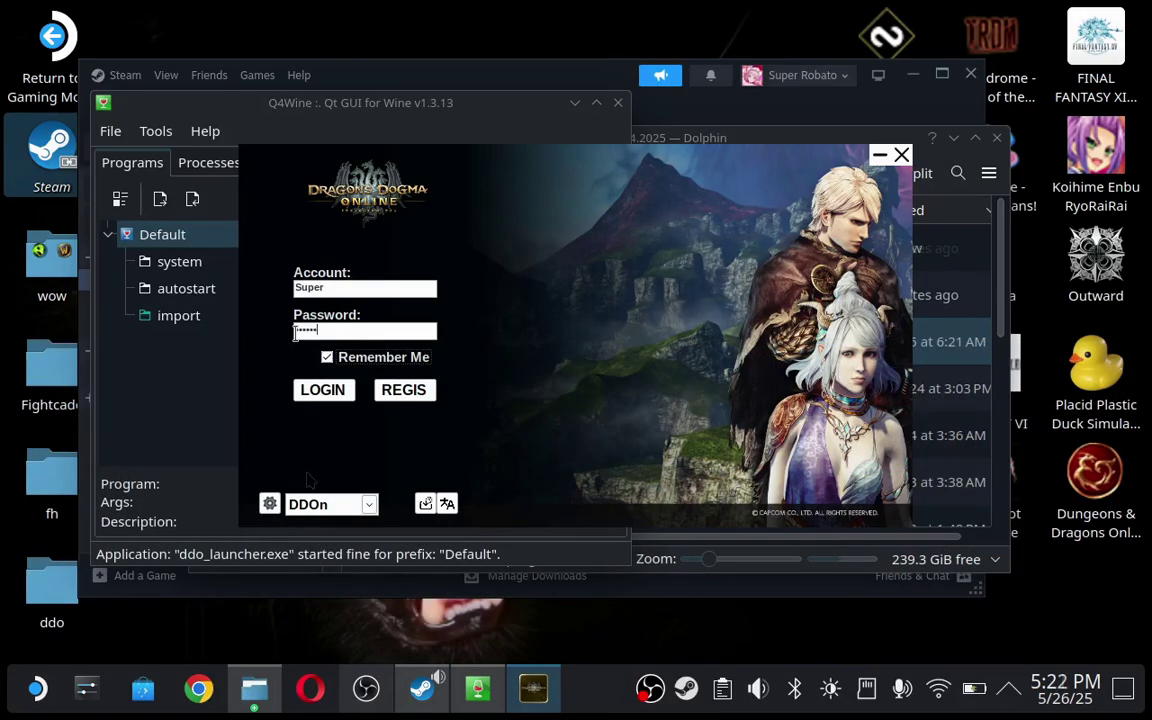
click(340, 392)
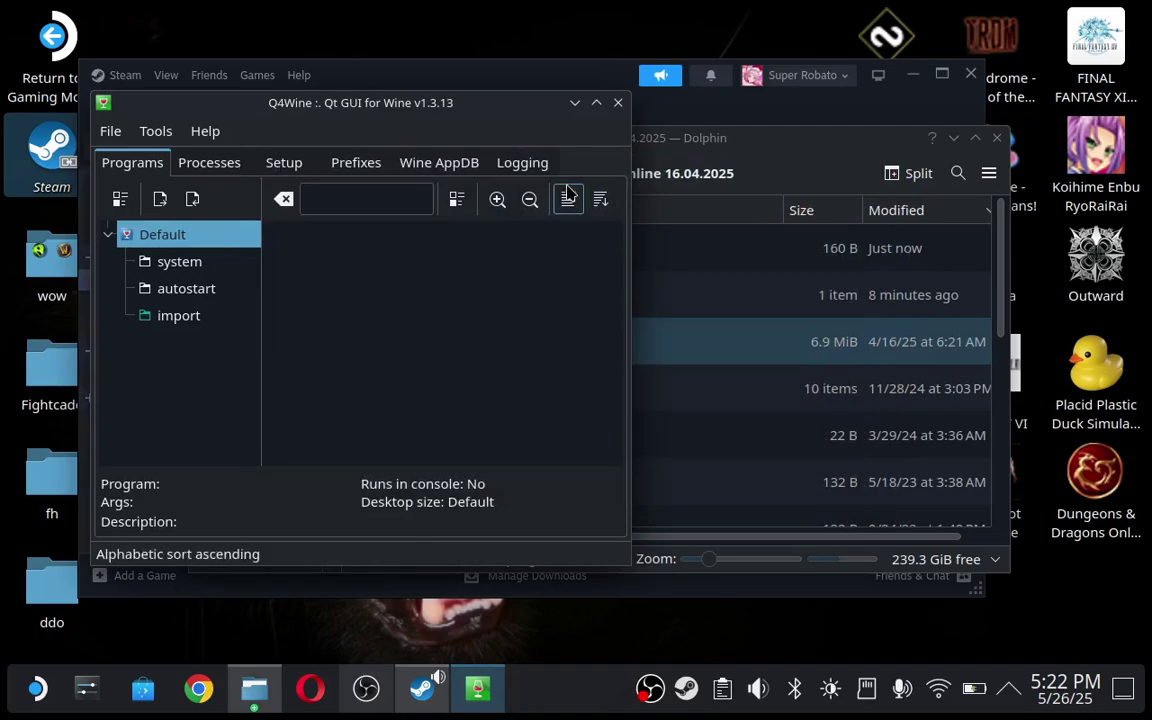
click(773, 130)
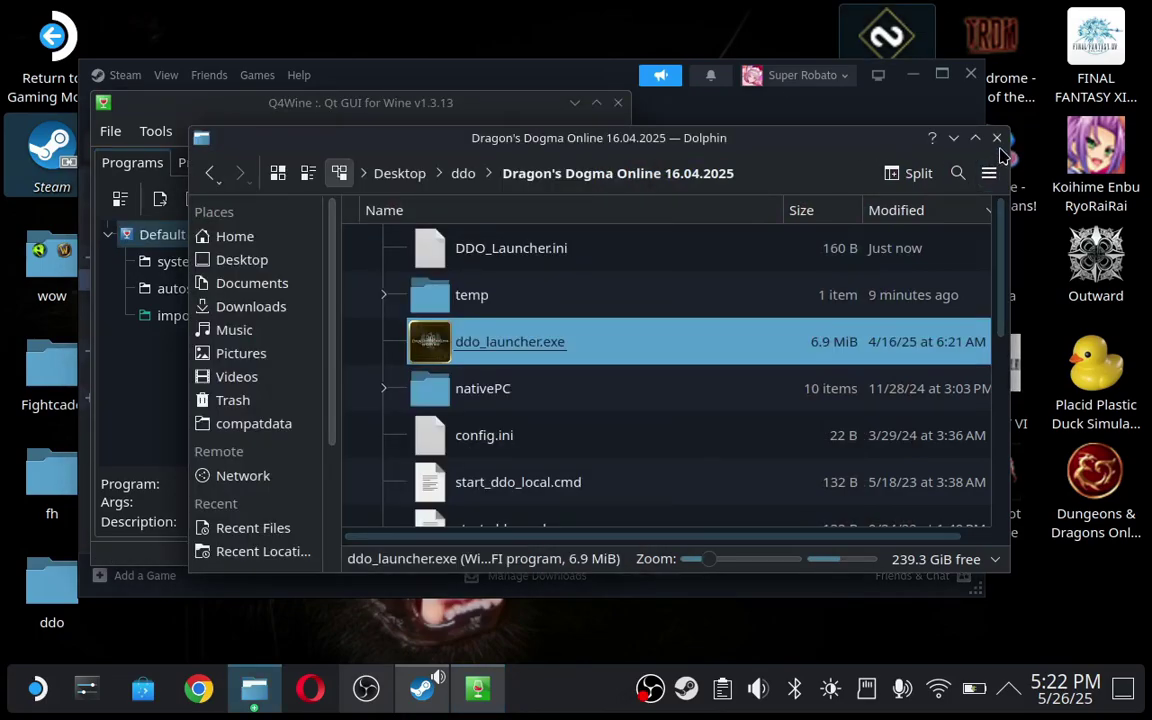
click(997, 139)
click(820, 108)
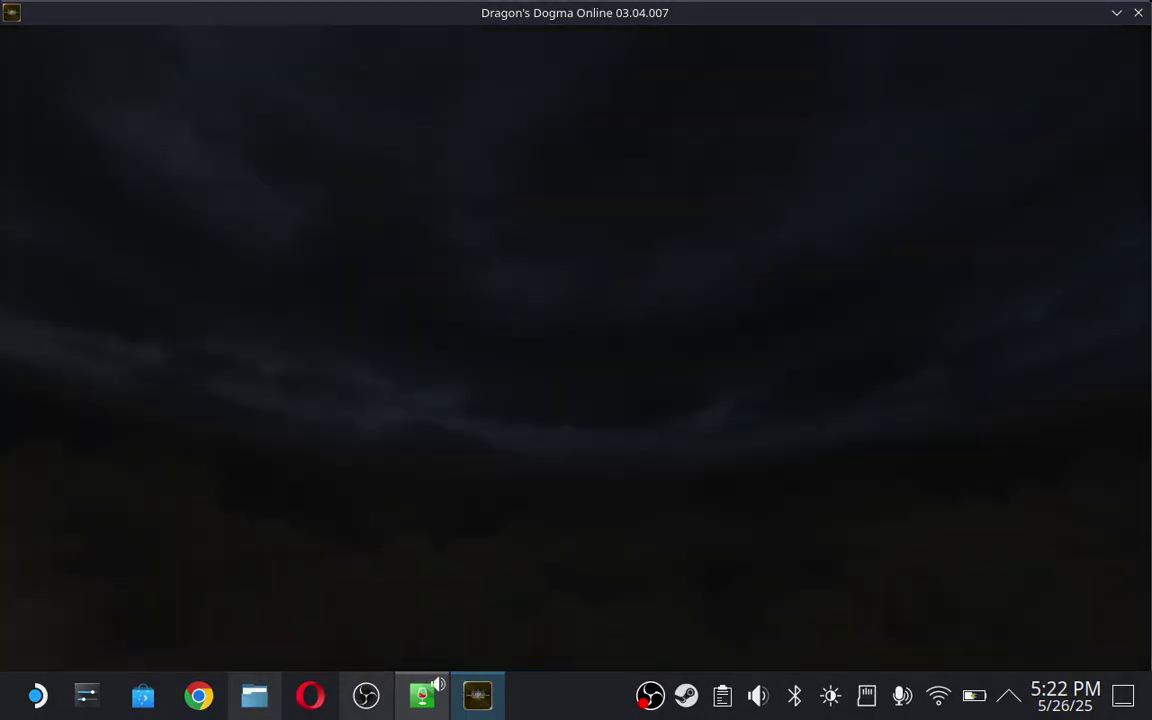
Keep the current UI display size, choose Controller input, and save System Config
key(Return)
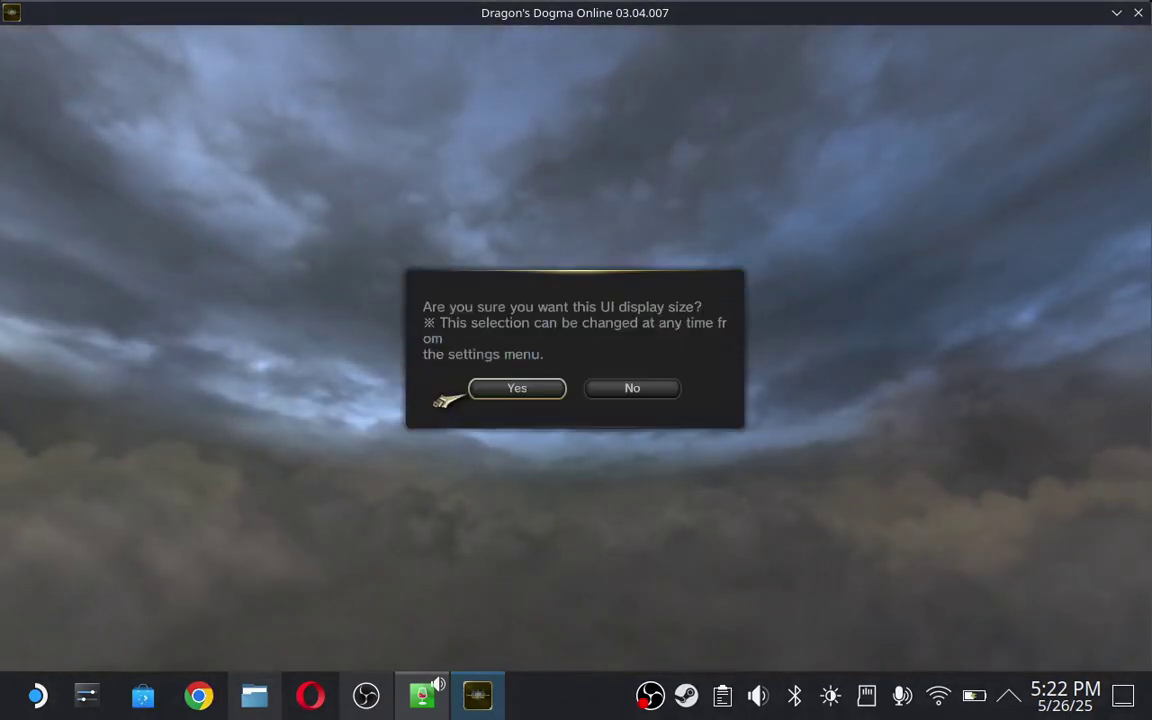
key(Return)
key(Return)
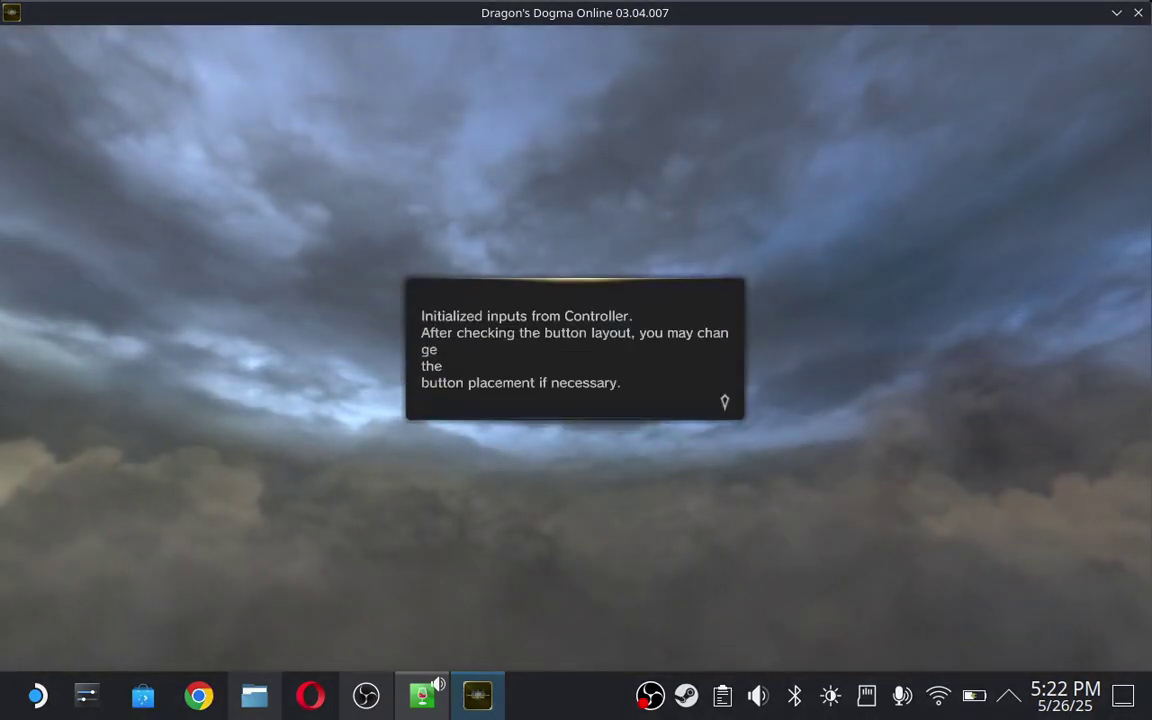
key(Return)
key(Return)
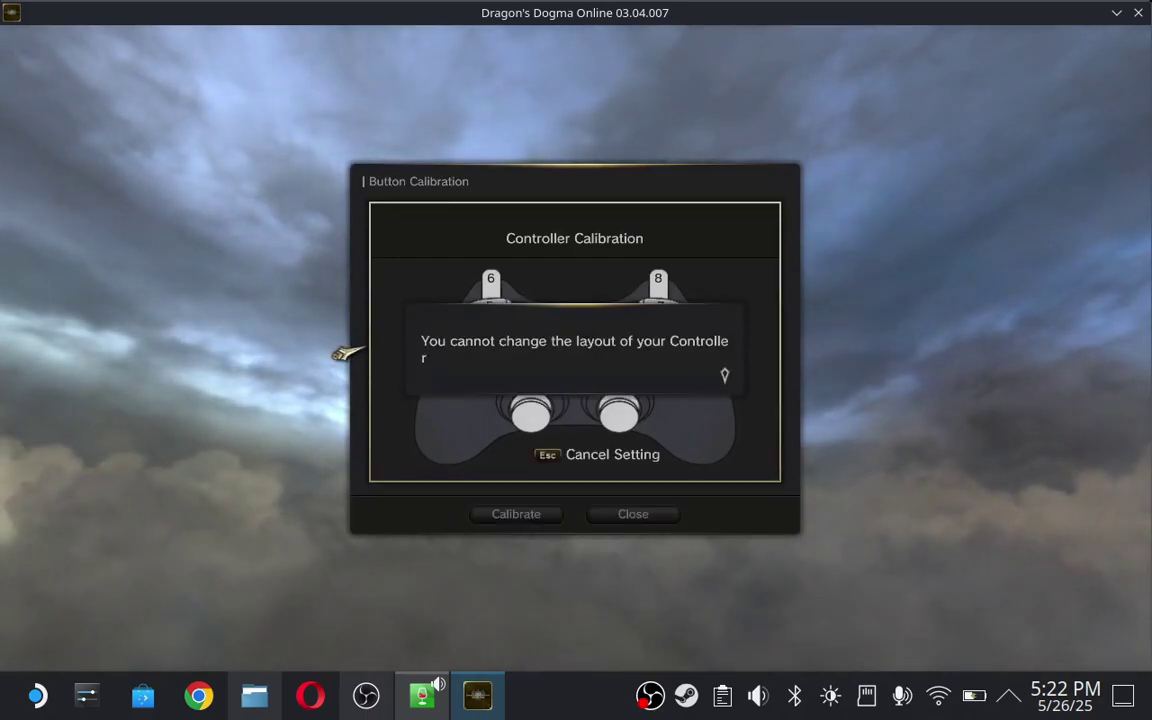
key(Escape)
key(Down)
key(Down)
key(Down)
key(Down)
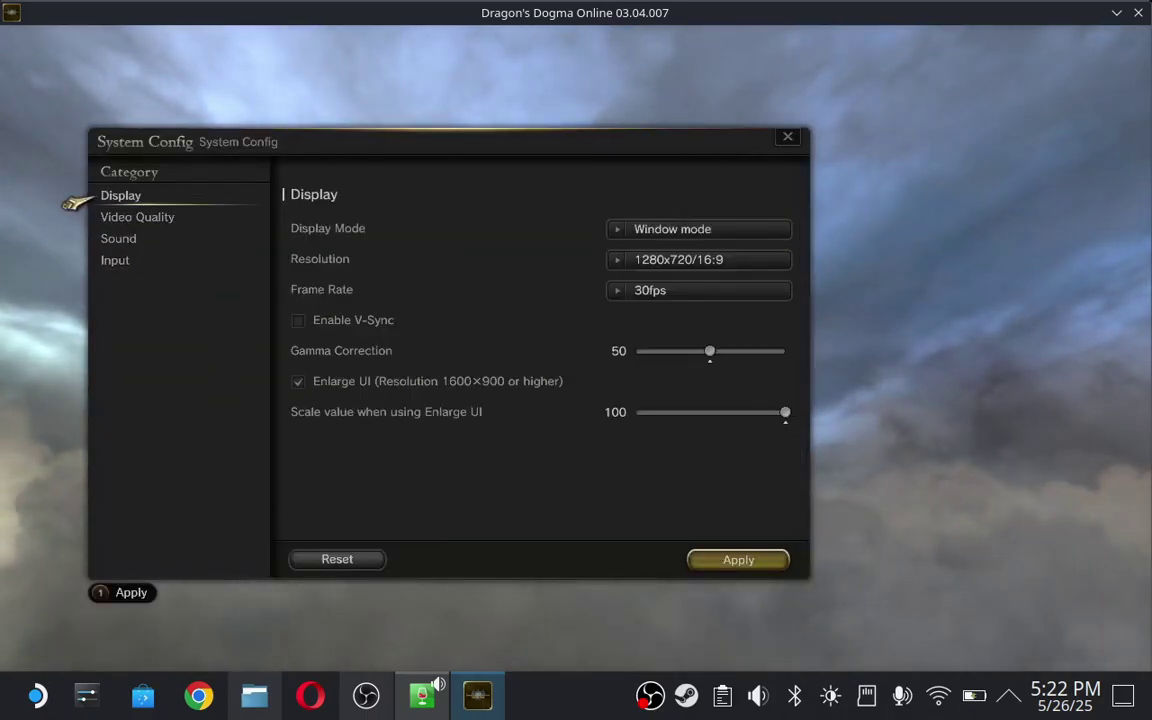
key(Escape)
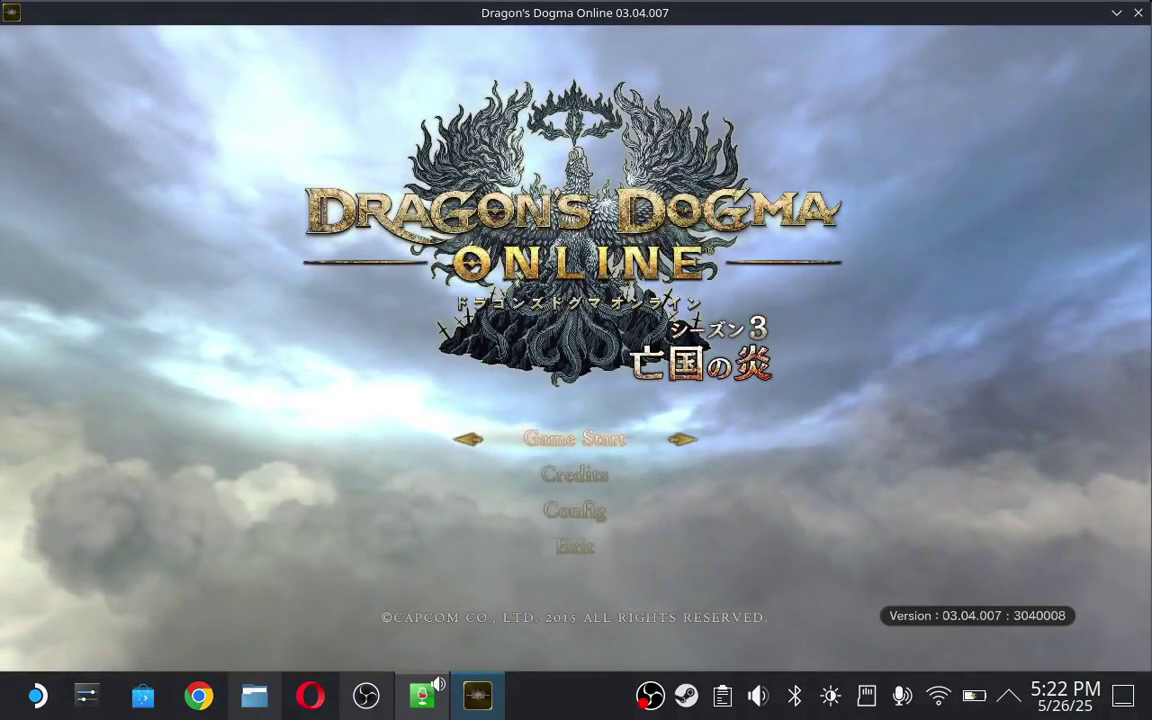
Start the game with the level 74 High Scepter character on Channel 3
key(Return)
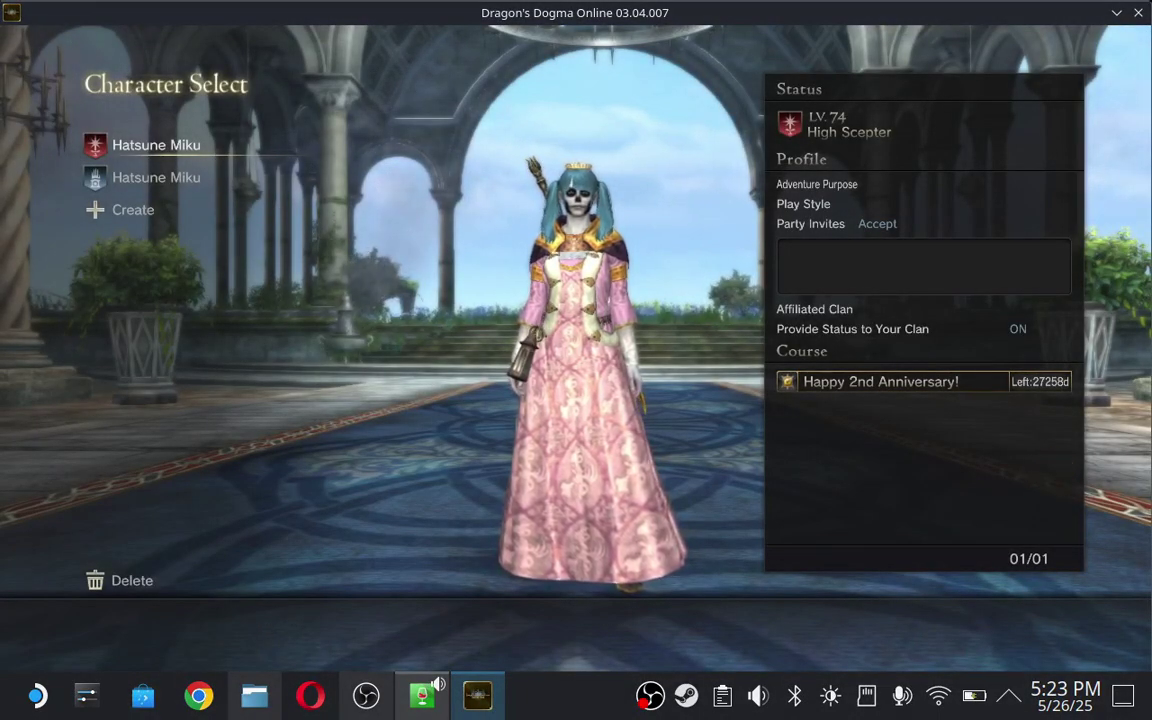
key(Return)
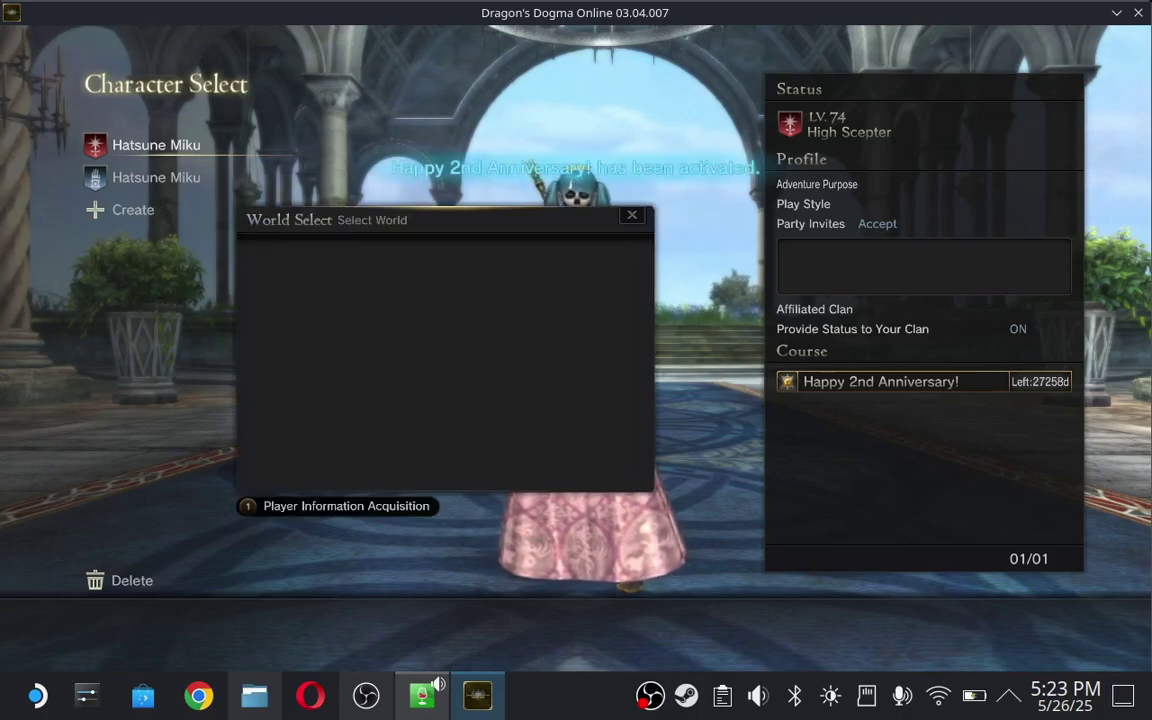
key(Down)
key(Down)
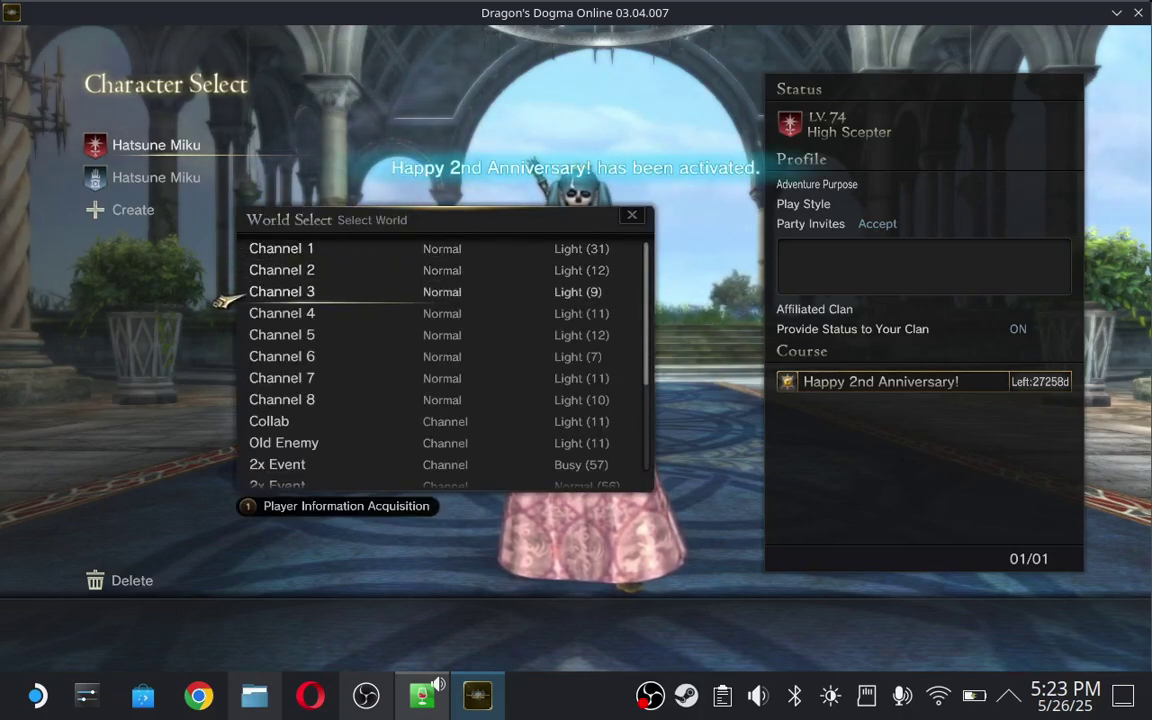
key(Return)
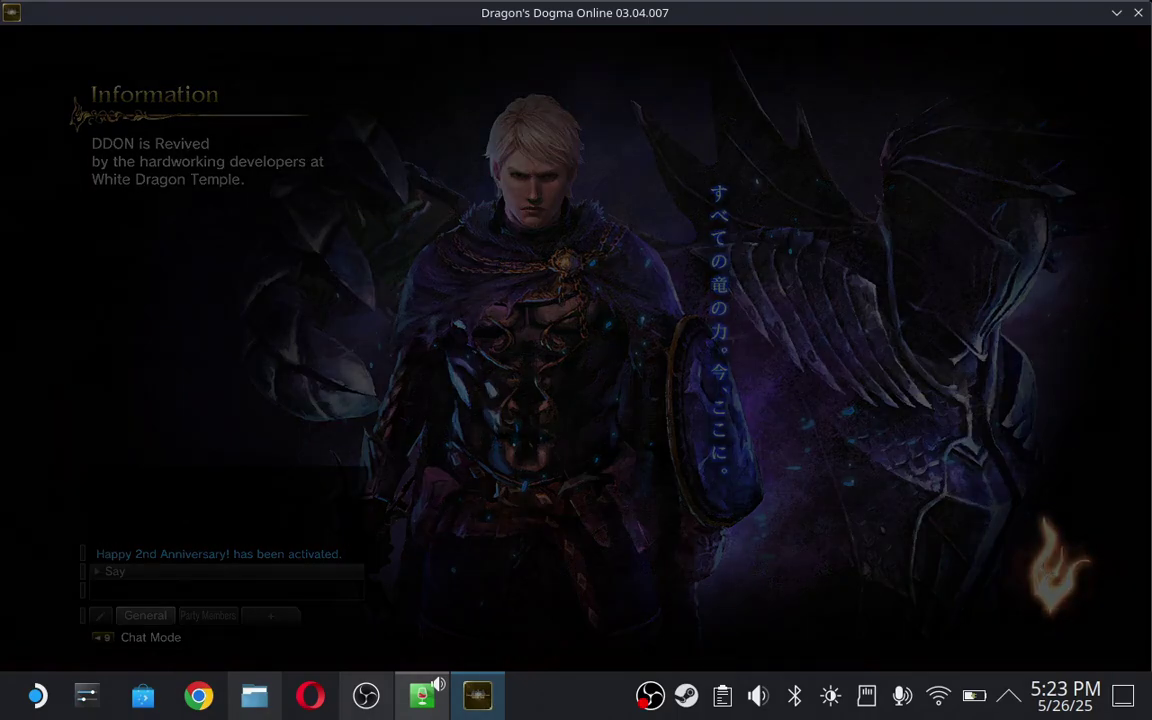
Run across the temple courtyard to the Storage Box tent, briefly toggling item shortcuts and chat
key(w)
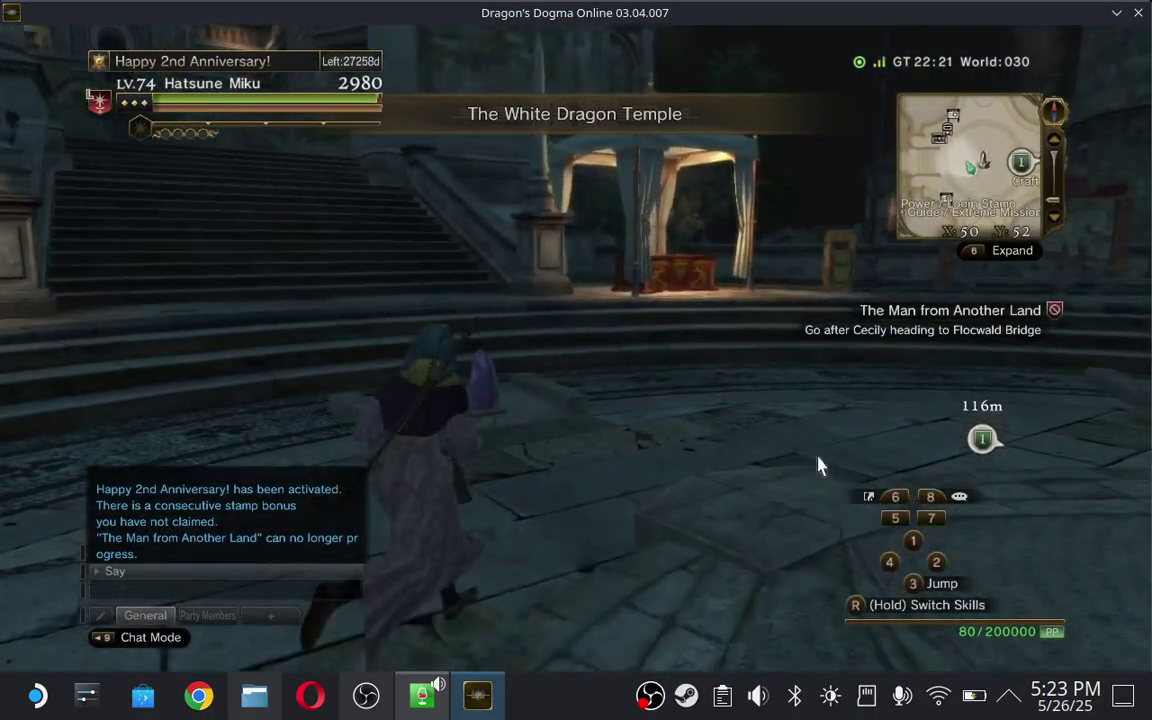
key(ctrl)
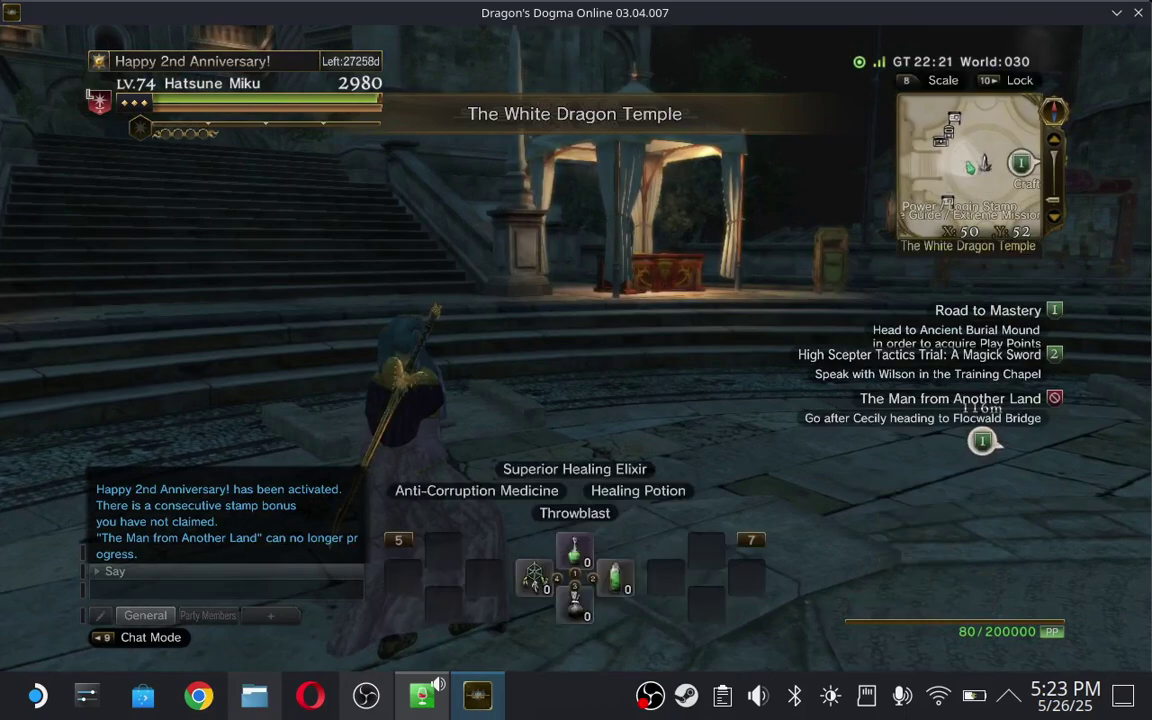
key(8)
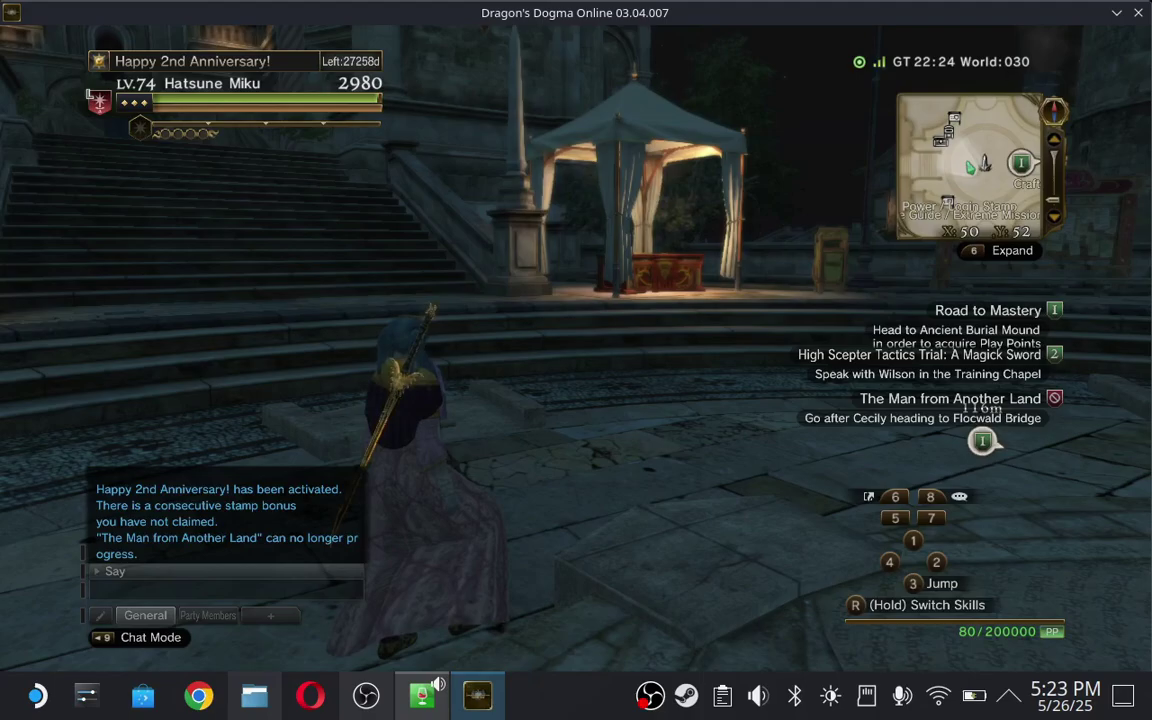
key(w)
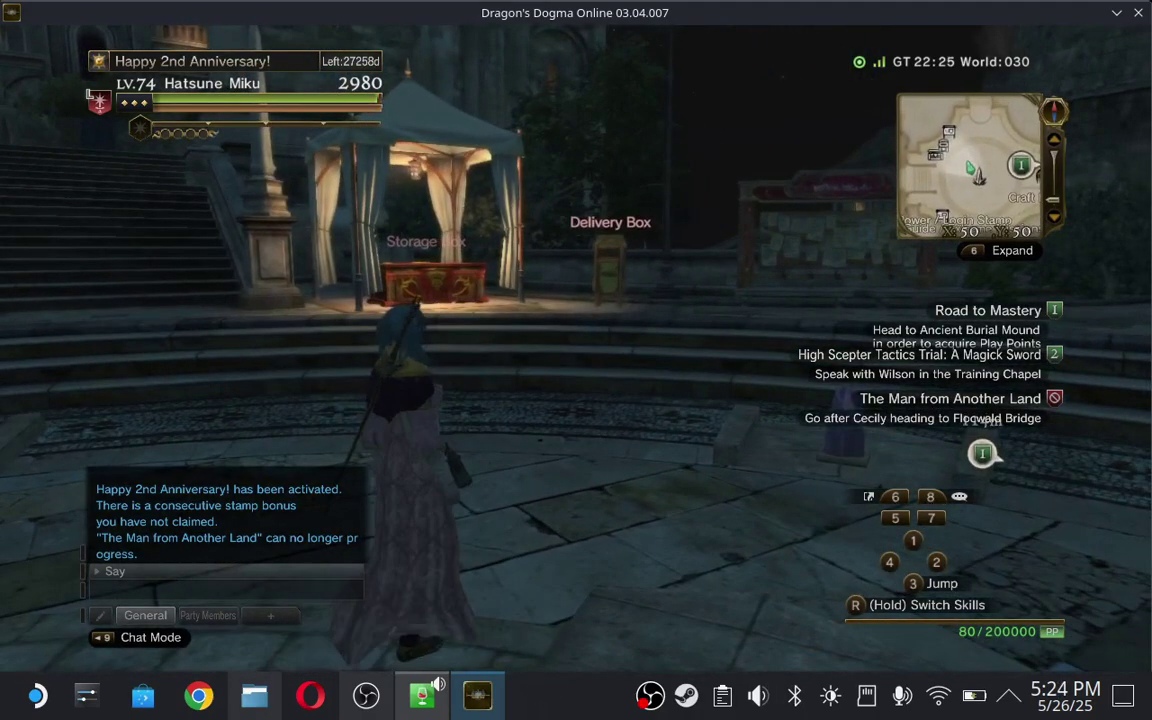
key(Return)
key(Escape)
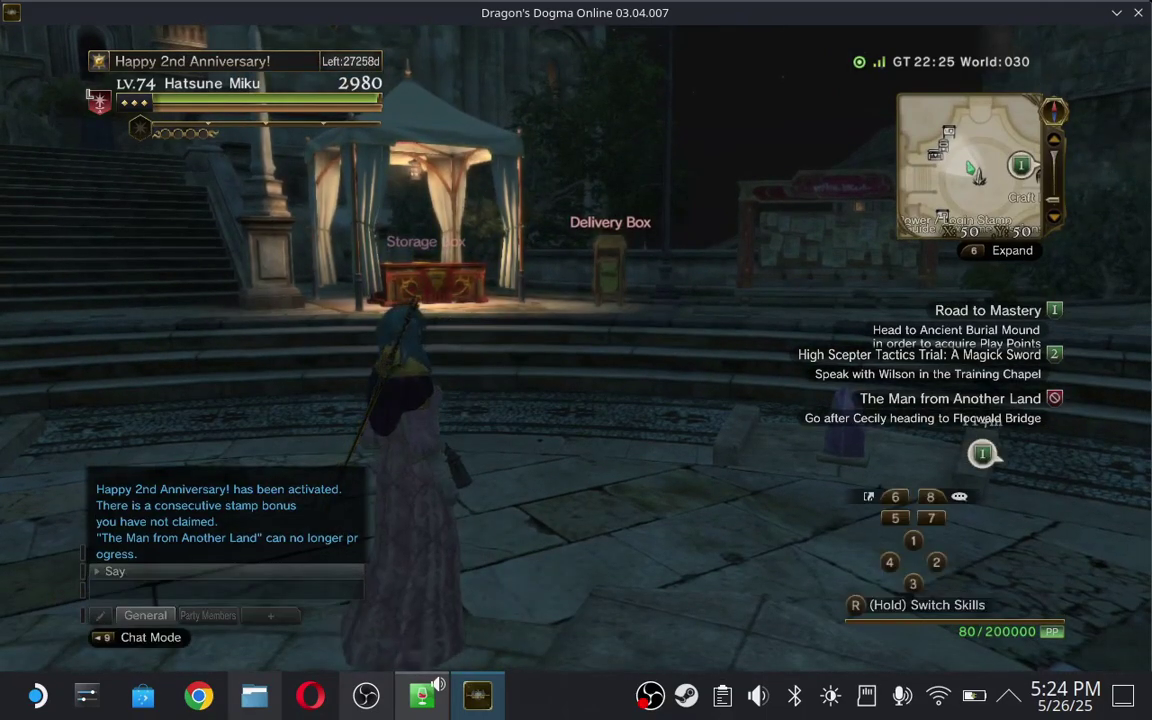